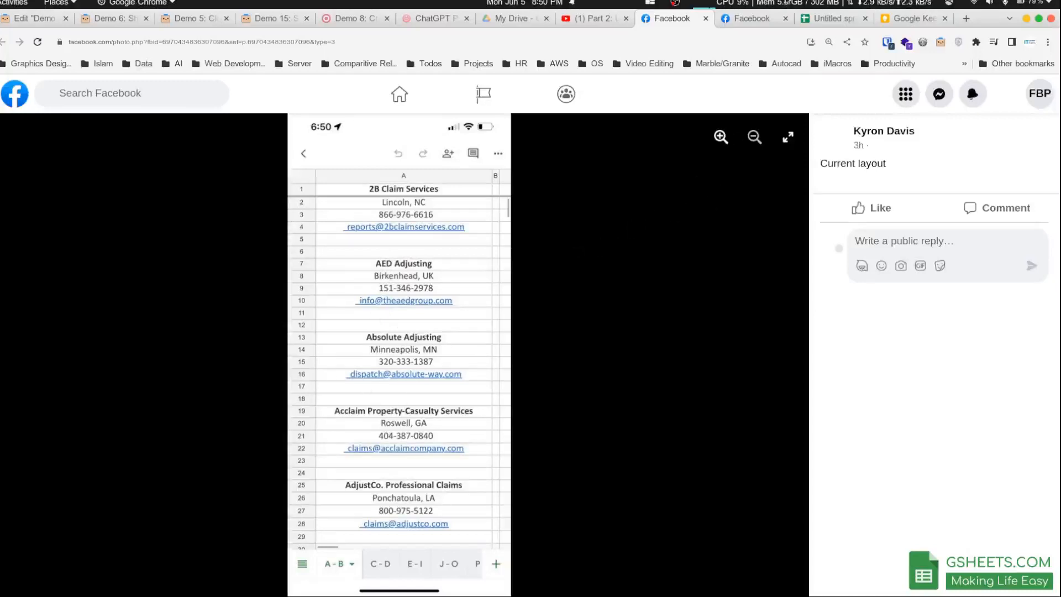
# Step: Compare the current-layout and desired-layout photos on Facebook, and switch to the untitled Google Sheets spreadsheet
pyautogui.click(747, 22)
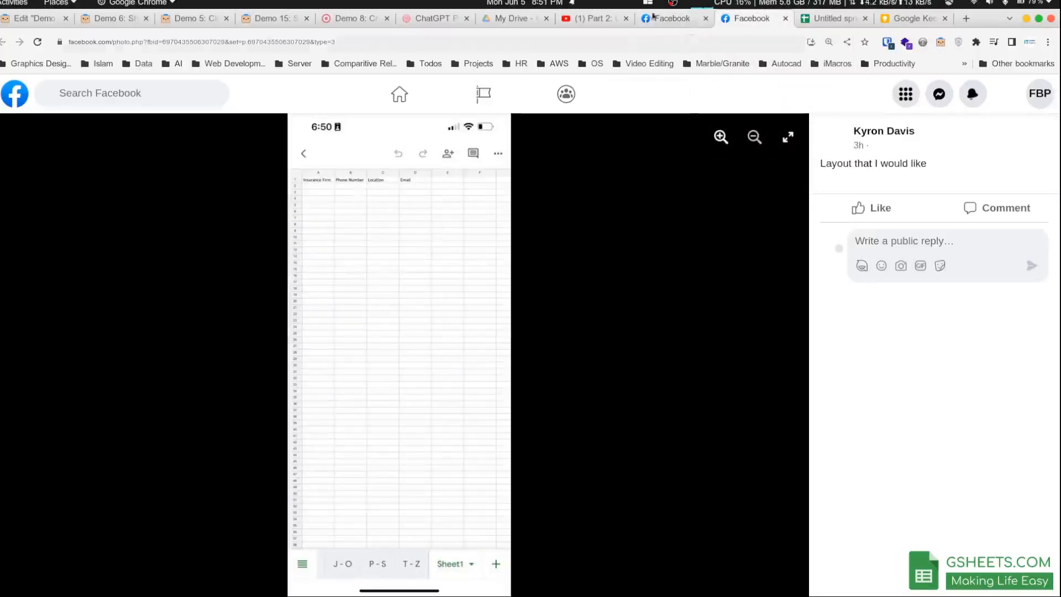
pyautogui.click(656, 20)
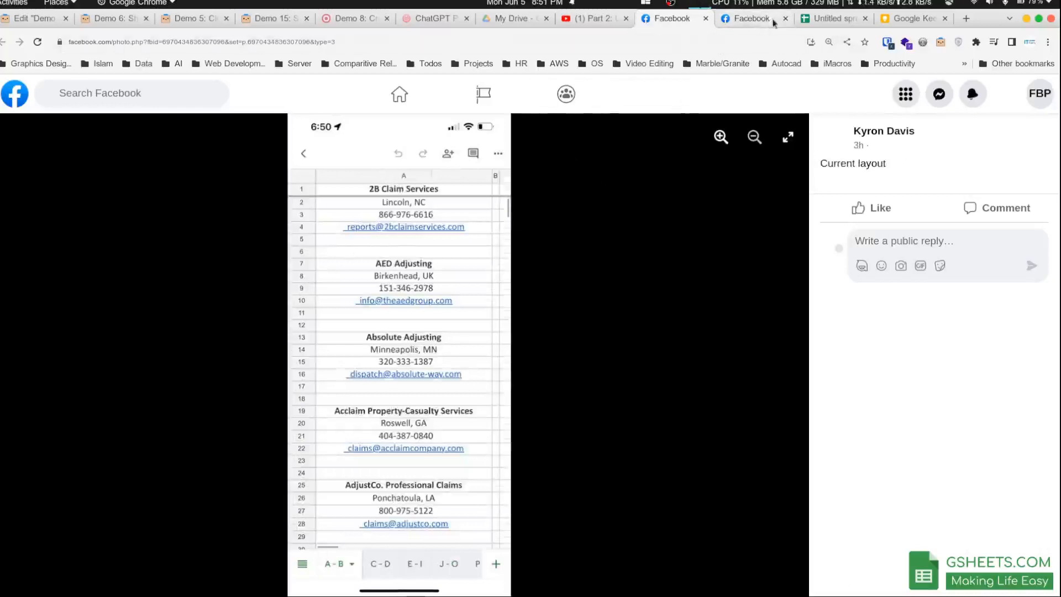
pyautogui.click(835, 19)
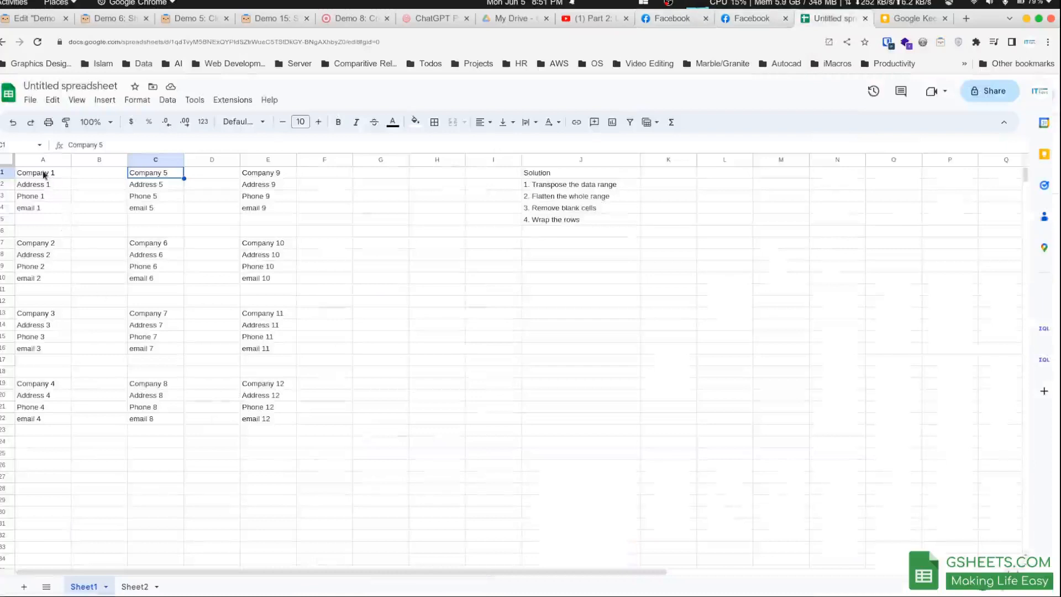
# Step: Review the company data in A1:E22 on Sheet1 and the target column headers on Sheet2
pyautogui.moveTo(43, 173); pyautogui.dragTo(257, 427)
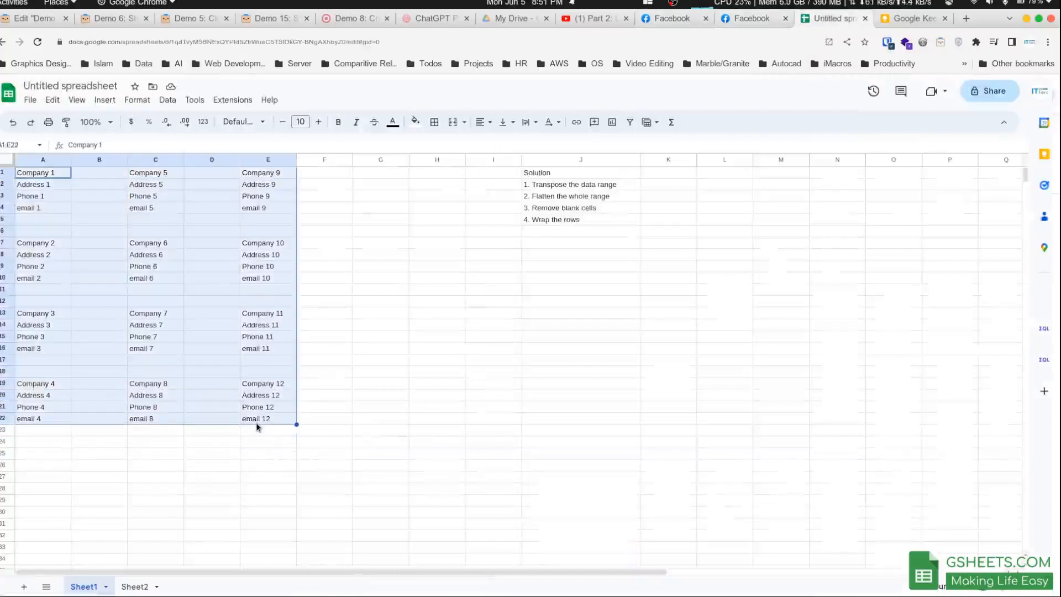
pyautogui.click(135, 586)
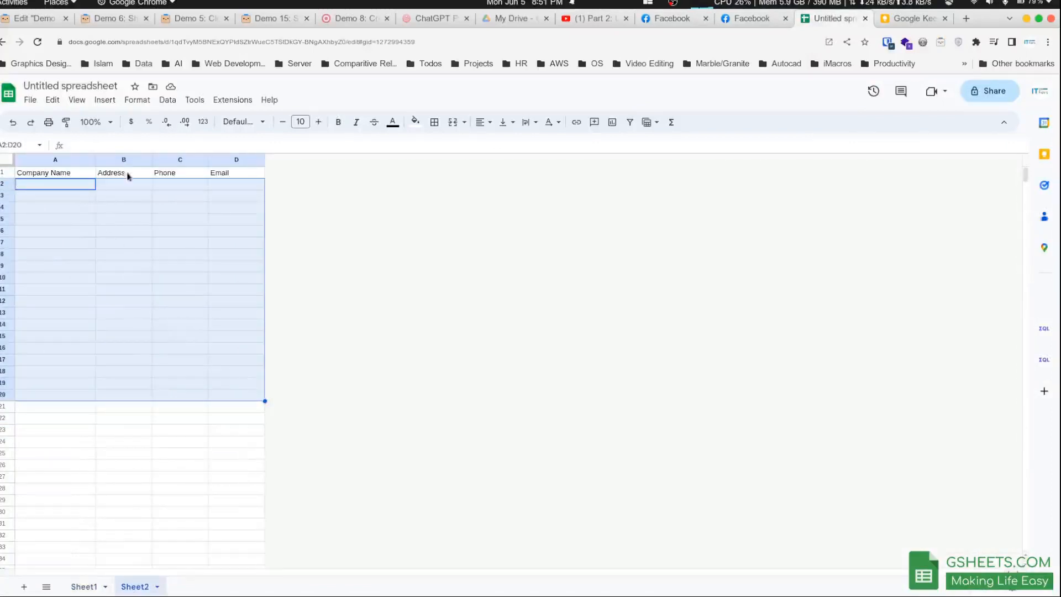
pyautogui.click(129, 195)
pyautogui.click(77, 587)
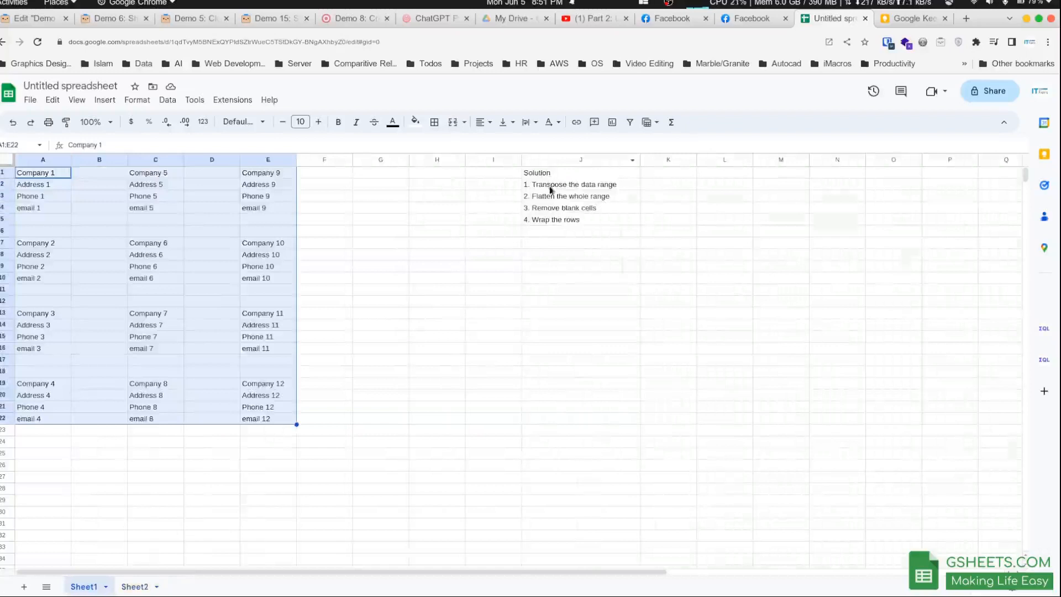
# Step: Move the Solution notes from J1:J5 to column G, starting at G1
pyautogui.moveTo(550, 184); pyautogui.dragTo(553, 224)
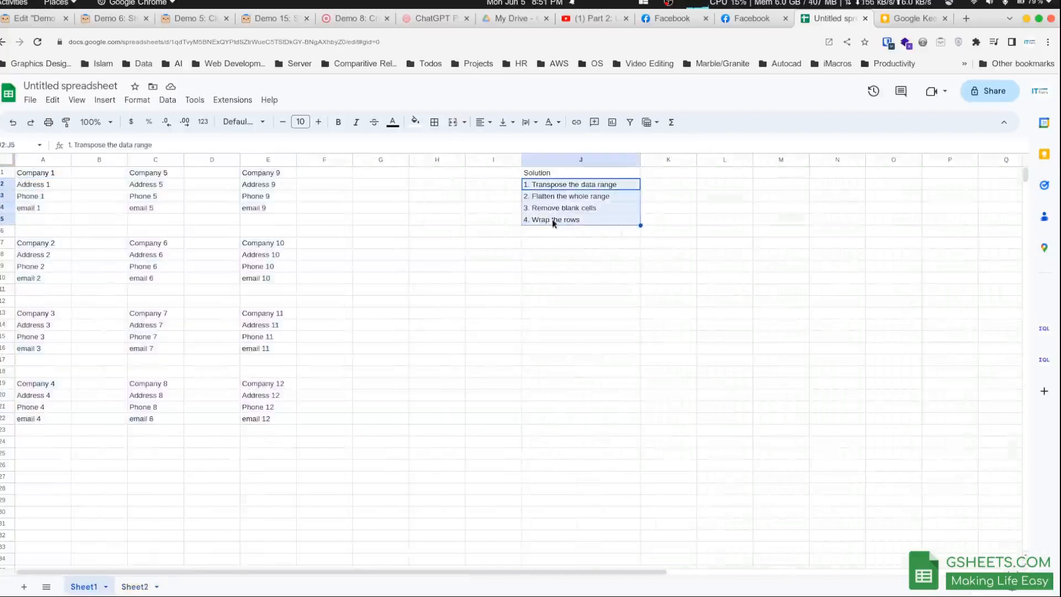
pyautogui.press('Up')
pyautogui.hotkey('ctrl', 'shift', 'Down')
pyautogui.hotkey('ctrl', 'c')
pyautogui.hotkey('ctrl', 'Left')
pyautogui.hotkey('ctrl', 'Left')
pyautogui.press('Right')
pyautogui.press('Right')
pyautogui.press('Right')
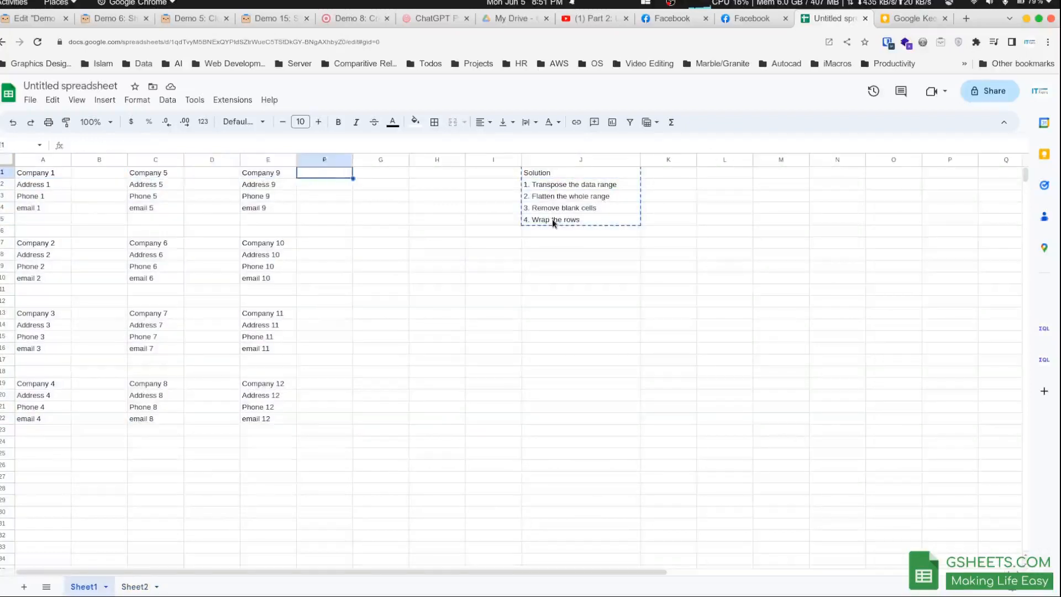
pyautogui.press('Right')
pyautogui.hotkey('ctrl', 'v')
pyautogui.press('Right')
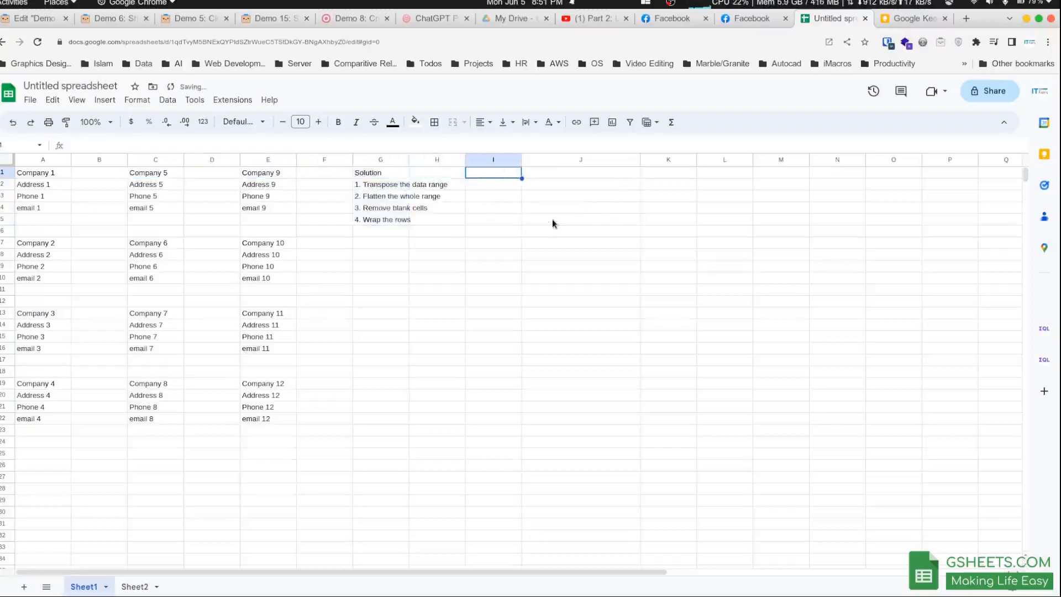
# Step: Narrow column J on Sheet1 to about half its width
pyautogui.click(143, 587)
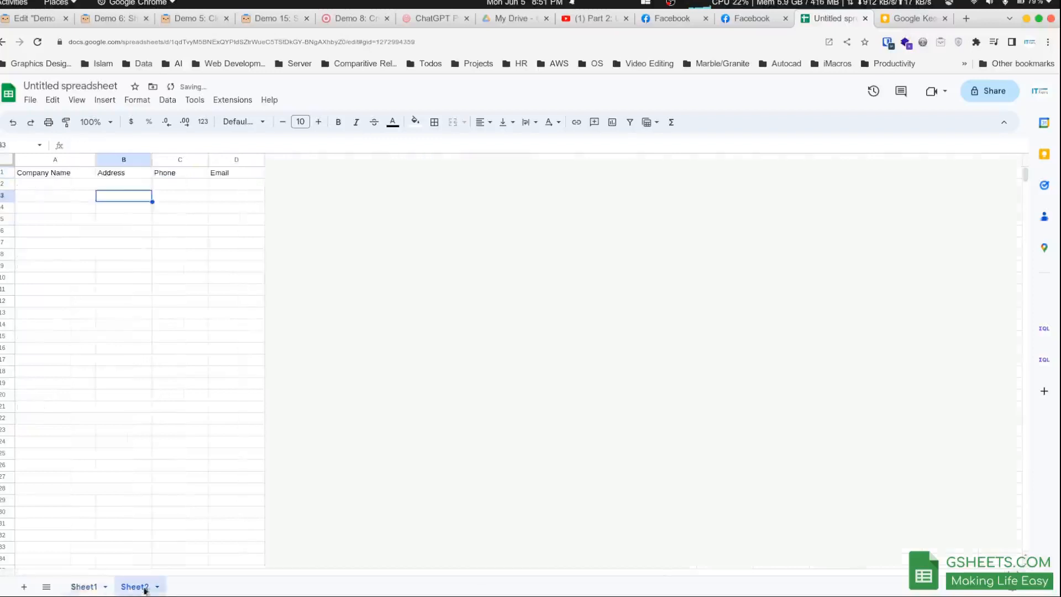
pyautogui.click(80, 587)
pyautogui.press('Right')
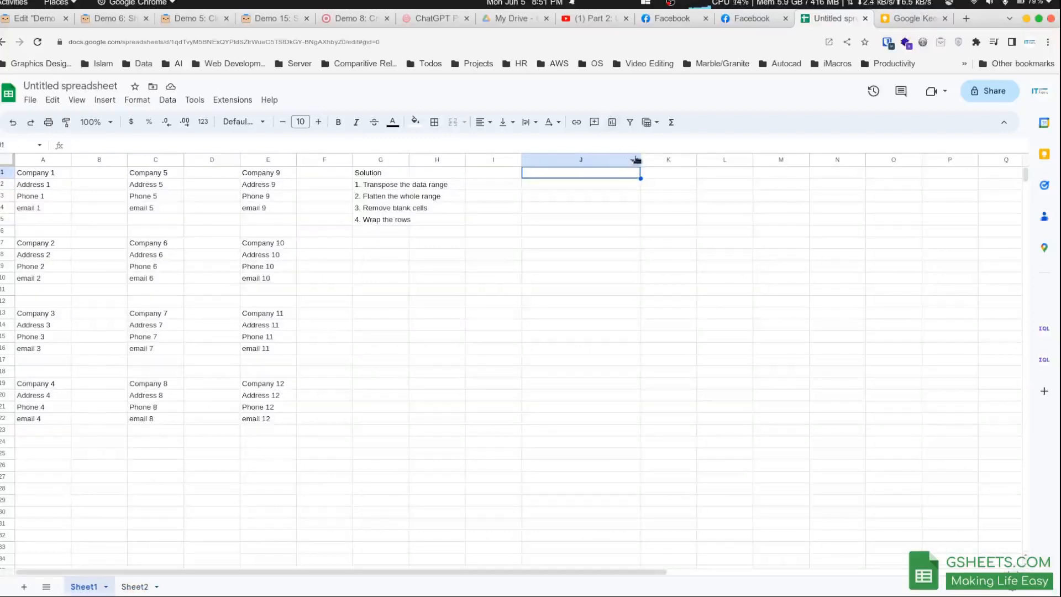
pyautogui.moveTo(631, 159); pyautogui.dragTo(582, 159)
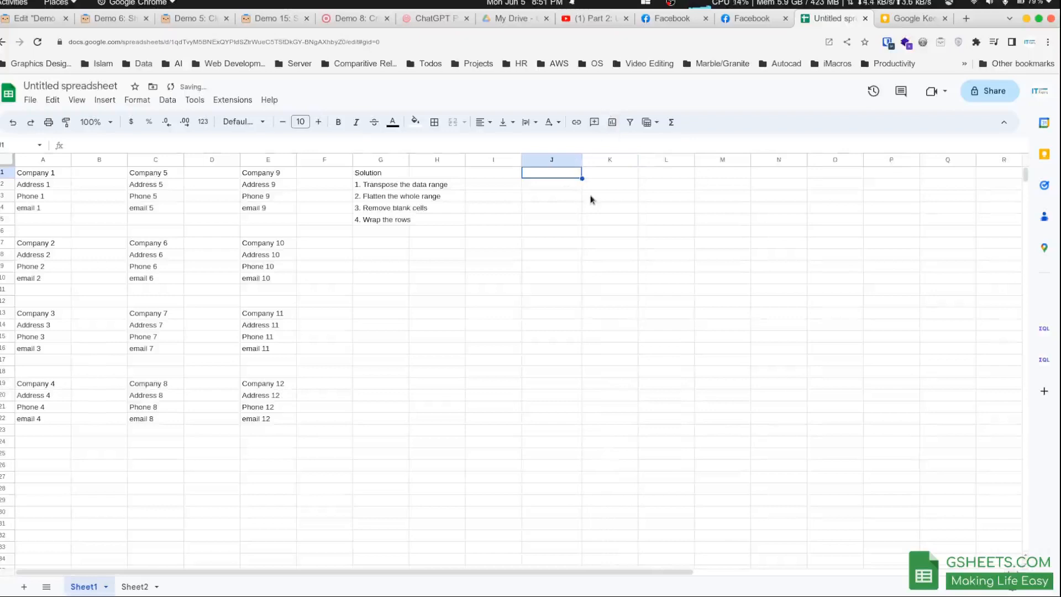
# Step: Enter =TRANSPOSE(A1:E22) in J1 to transpose the company data range
pyautogui.click(387, 187)
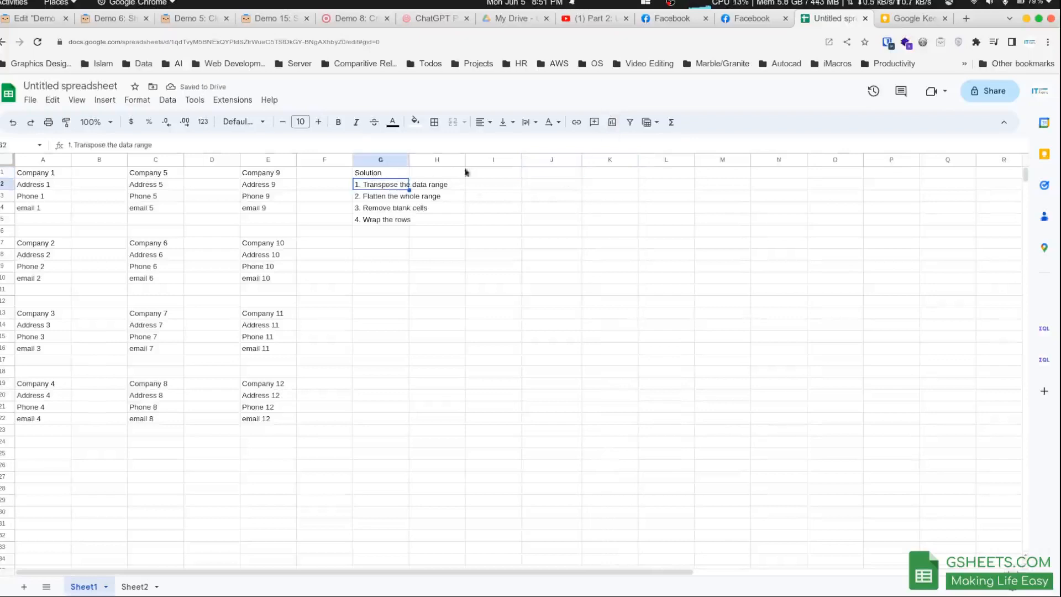
pyautogui.click(541, 176)
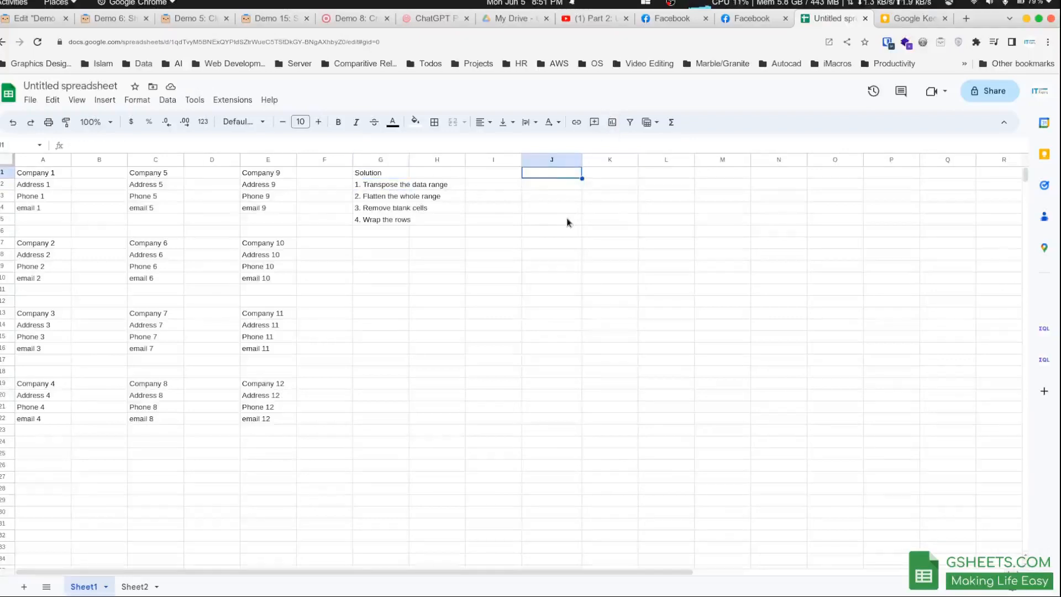
pyautogui.write('=')
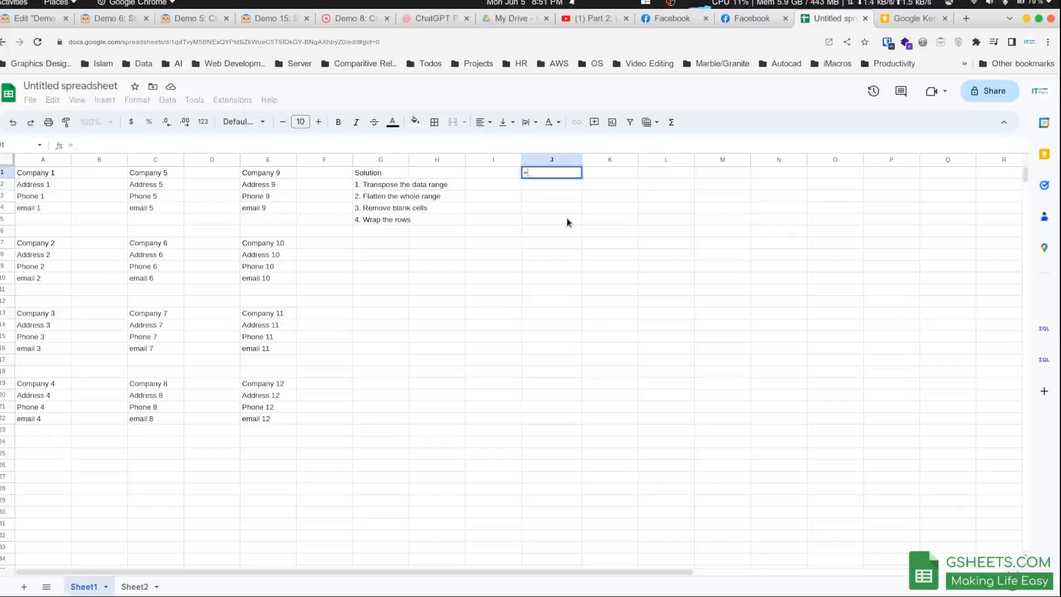
pyautogui.write('tr')
pyautogui.press('Tab')
pyautogui.press('Left')
pyautogui.press('Left')
pyautogui.press('Left')
pyautogui.press('Left')
pyautogui.press('Left')
pyautogui.press('Left')
pyautogui.press('Left')
pyautogui.press('Left')
pyautogui.press('Left')
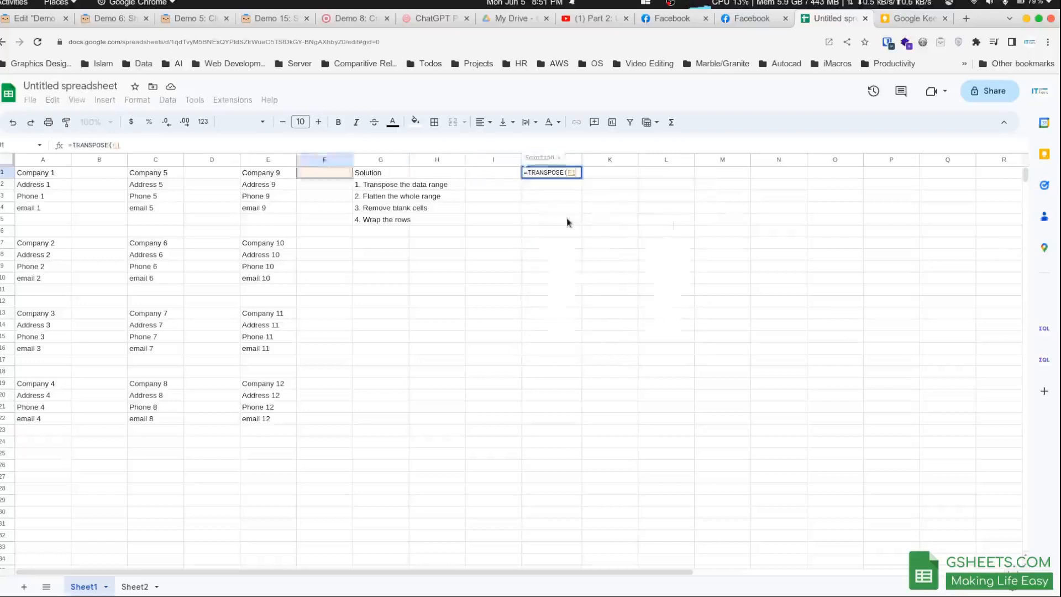
pyautogui.hotkey('shift', 'Right')
pyautogui.hotkey('shift', 'Right')
pyautogui.hotkey('shift', 'Right')
pyautogui.hotkey('shift', 'Right')
pyautogui.hotkey('shift', 'Down')
pyautogui.hotkey('shift', 'Down')
pyautogui.hotkey('shift', 'Down')
pyautogui.hotkey('shift', 'Down')
pyautogui.hotkey('shift', 'Down')
pyautogui.hotkey('shift', 'Down')
pyautogui.hotkey('shift', 'Down')
pyautogui.hotkey('shift', 'Down')
pyautogui.hotkey('shift', 'Down')
pyautogui.hotkey('shift', 'Down')
pyautogui.hotkey('shift', 'Down')
pyautogui.hotkey('shift', 'Down')
pyautogui.hotkey('shift', 'Down')
pyautogui.hotkey('shift', 'Down')
pyautogui.hotkey('shift', 'Down')
pyautogui.hotkey('shift', 'Down')
pyautogui.hotkey('shift', 'Down')
pyautogui.hotkey('shift', 'Down')
pyautogui.hotkey('shift', 'Down')
pyautogui.hotkey('shift', 'Down')
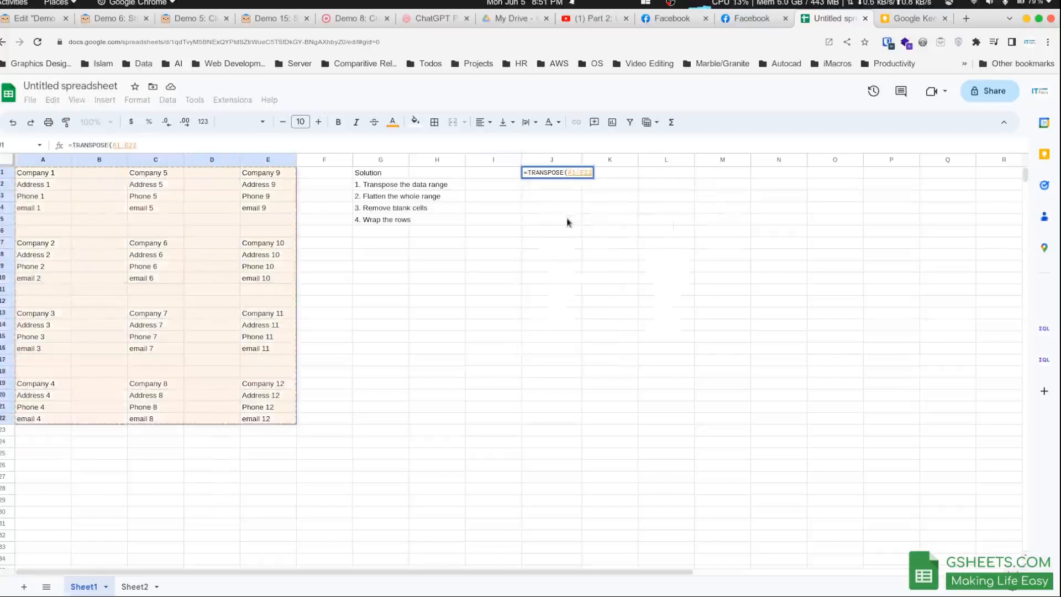
pyautogui.write(')')
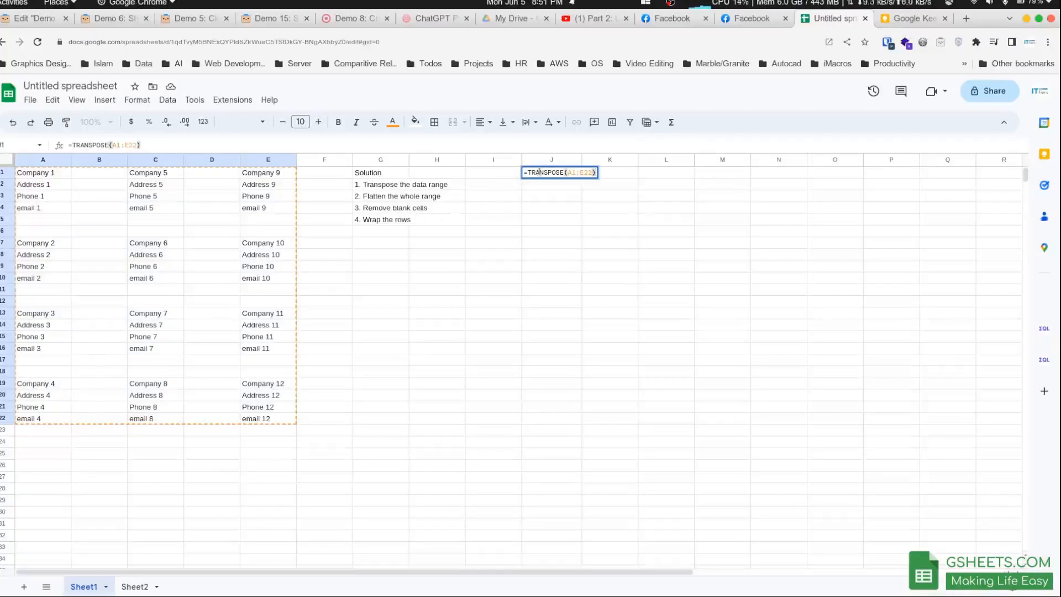
pyautogui.press('Return')
pyautogui.press('Up')
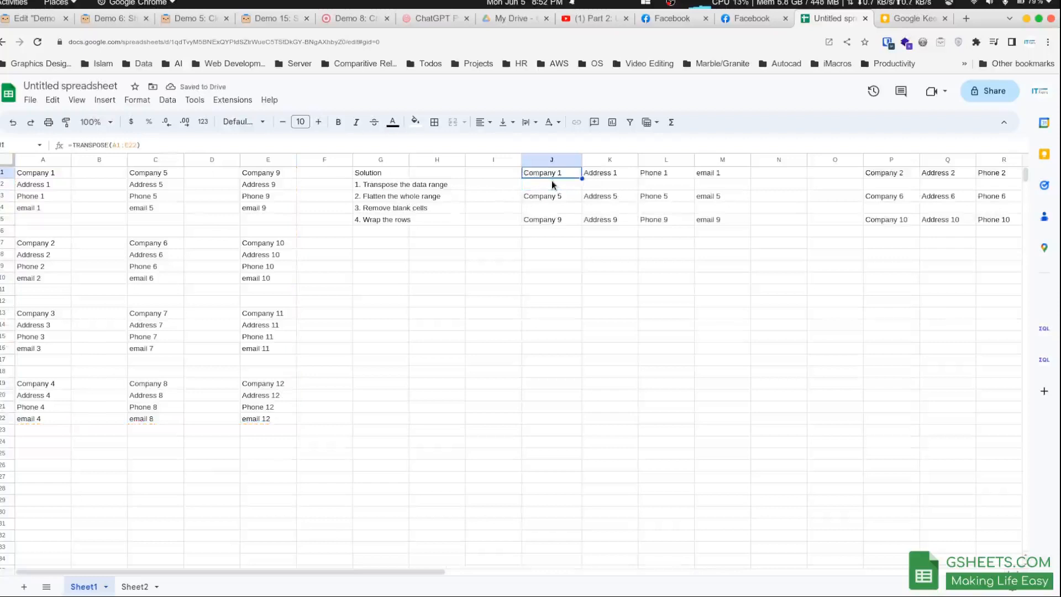
pyautogui.press('Return')
pyautogui.hotkey('shift', 'Home')
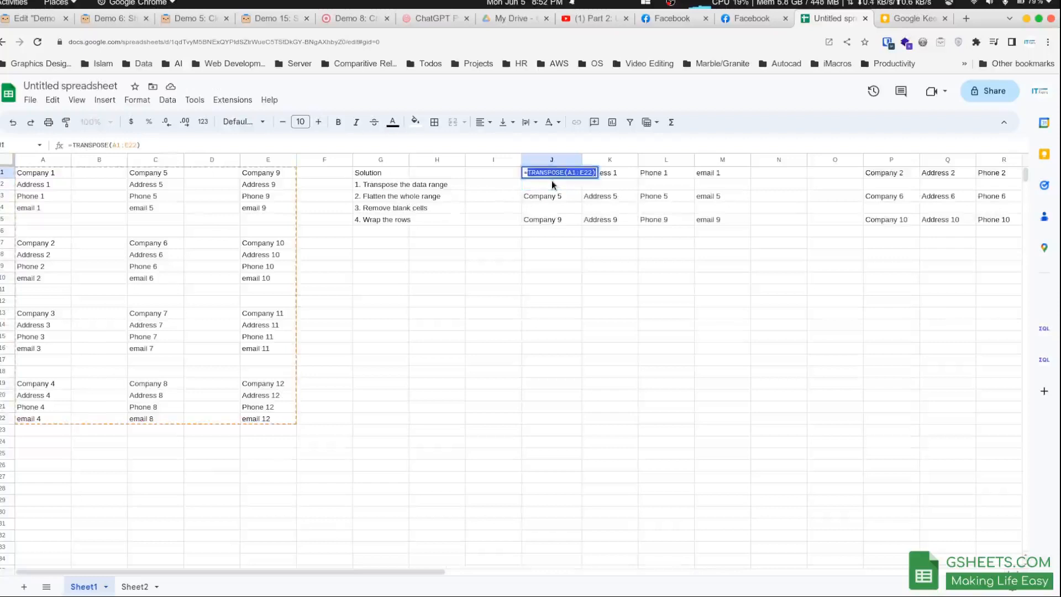
pyautogui.press('BackSpace')
pyautogui.write('F1')
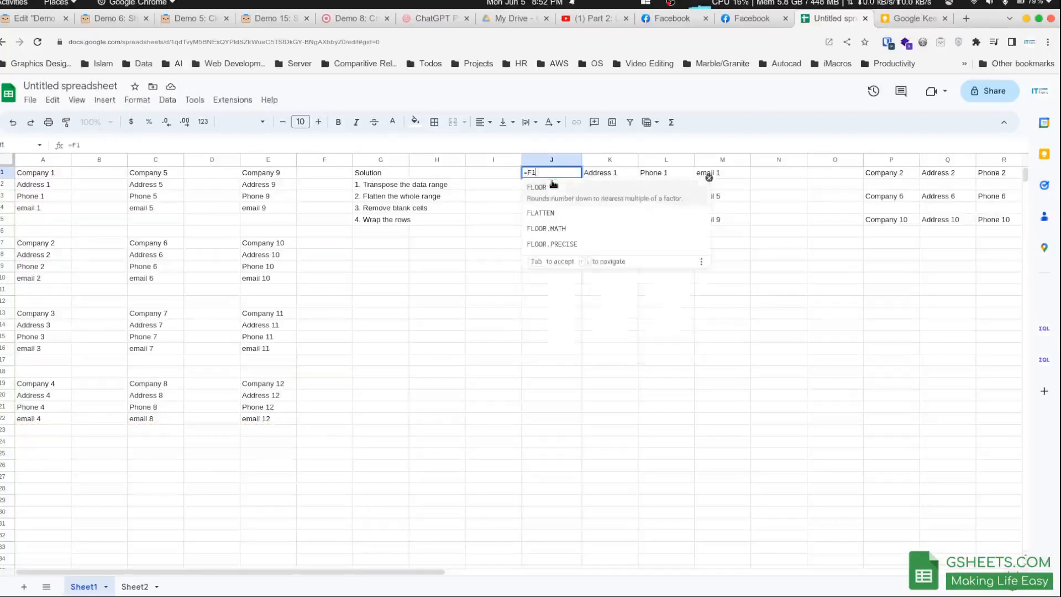
pyautogui.write('a')
pyautogui.press('Tab')
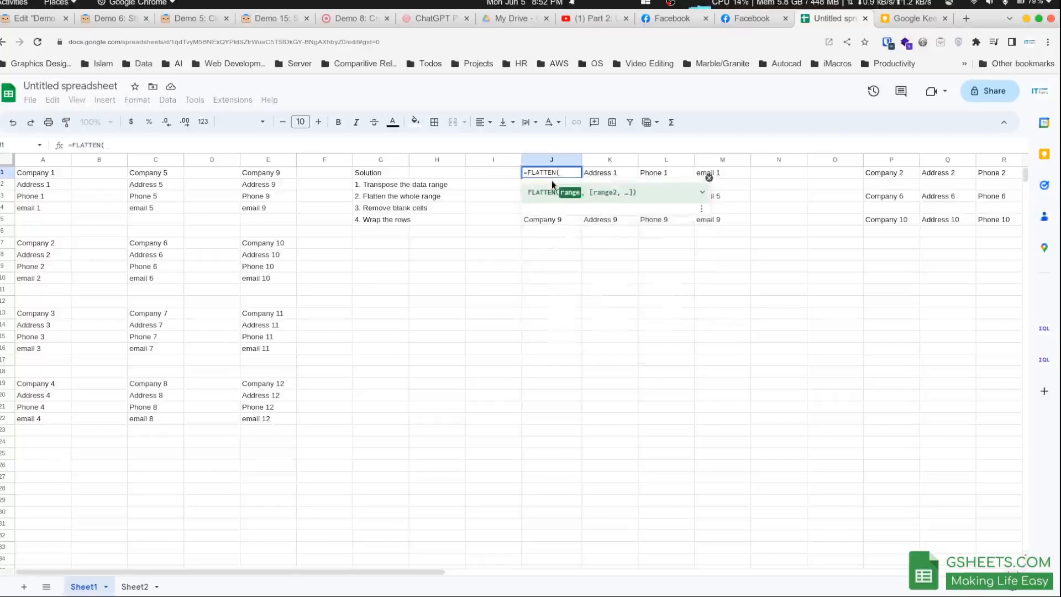
pyautogui.press('Escape')
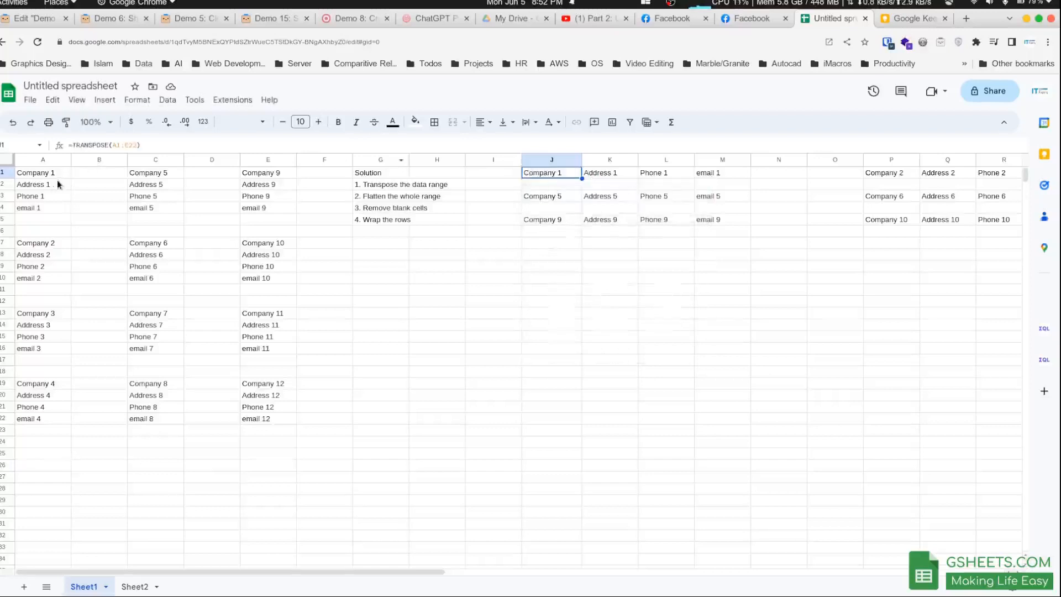
# Step: Enter a trial formula =FLATTEN(A7:E10) in G7 to flatten one block of the original data
pyautogui.moveTo(53, 176); pyautogui.dragTo(271, 427)
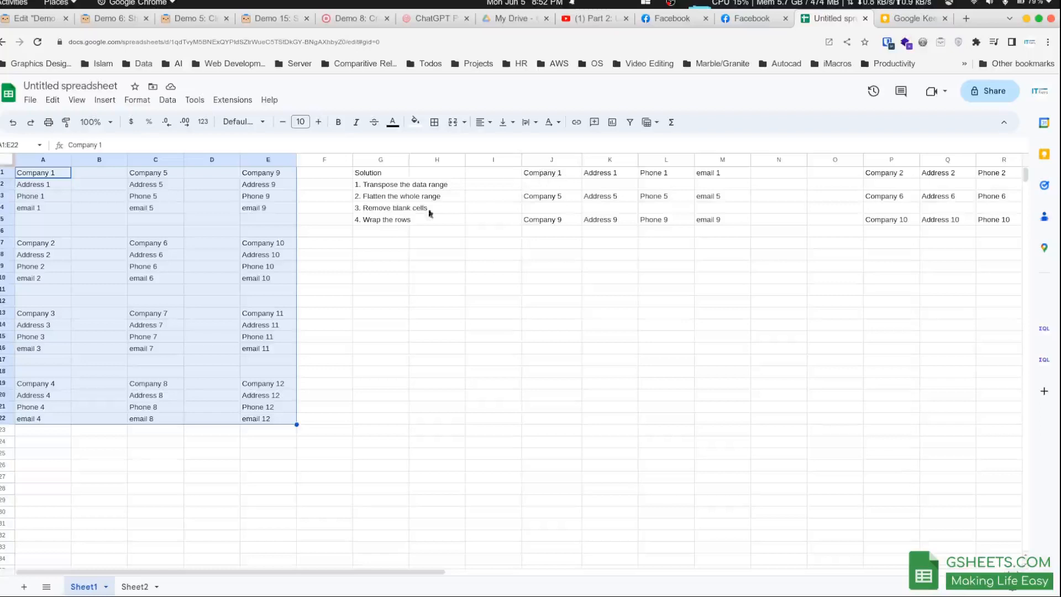
pyautogui.click(383, 249)
pyautogui.write('=FLATTEN(')
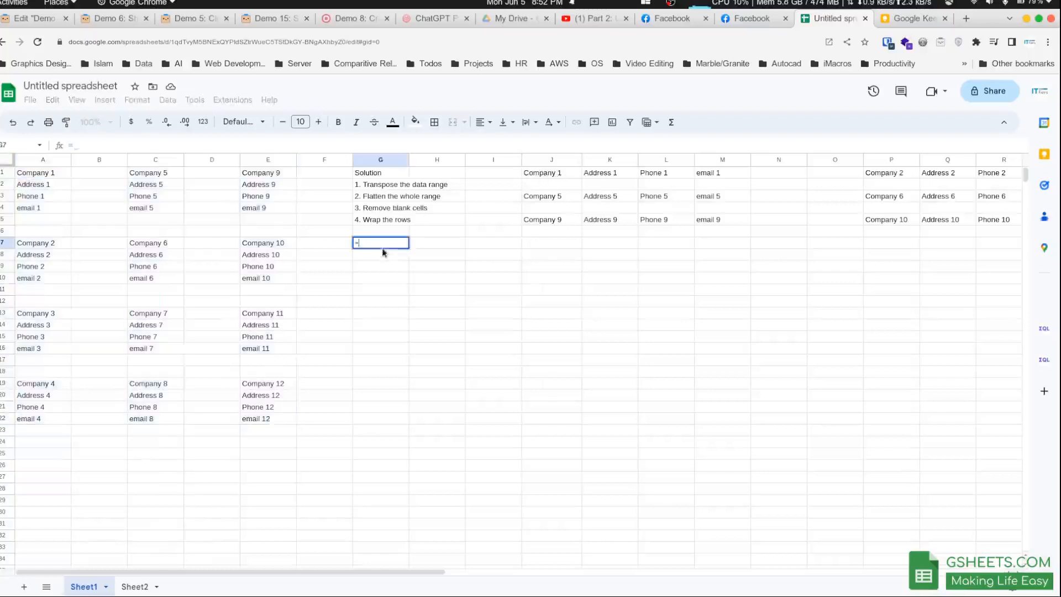
pyautogui.press('Left')
pyautogui.press('Left')
pyautogui.press('Left')
pyautogui.press('Left')
pyautogui.press('Left')
pyautogui.press('Left')
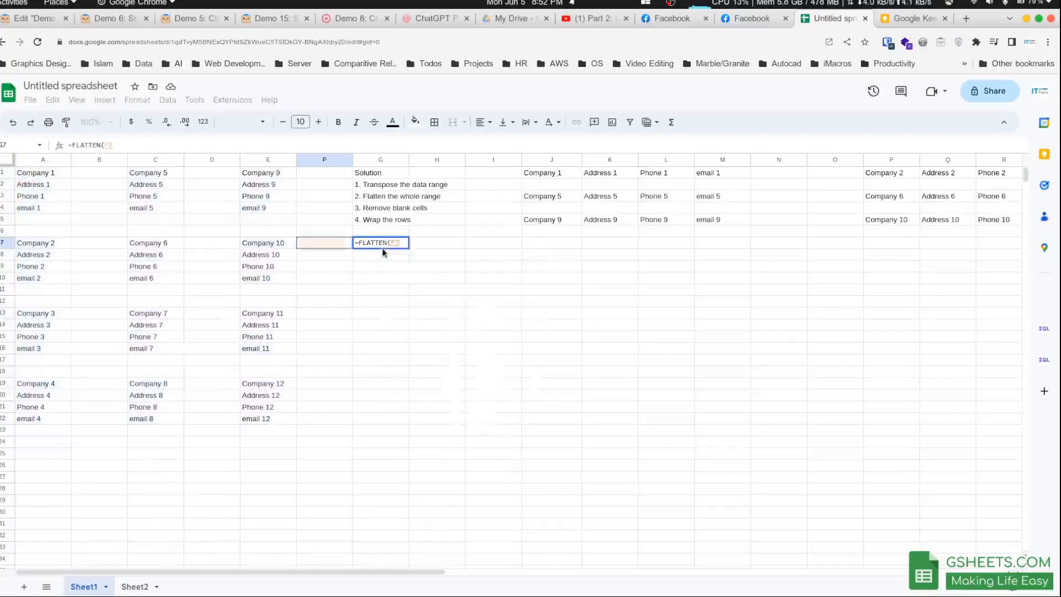
pyautogui.hotkey('shift', 'Right')
pyautogui.hotkey('shift', 'Right')
pyautogui.hotkey('shift', 'Right')
pyautogui.hotkey('shift', 'Right')
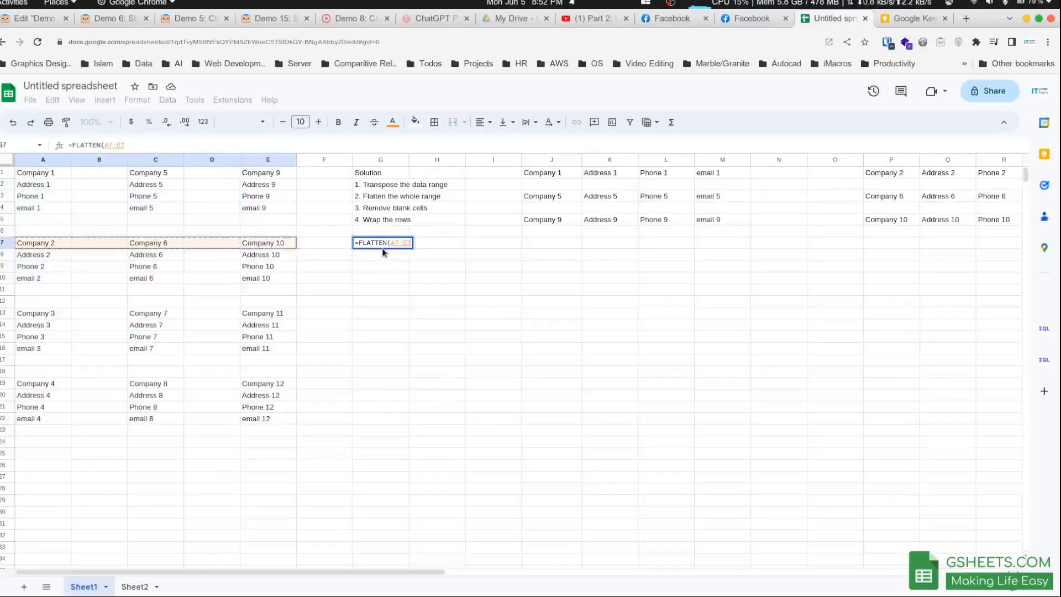
pyautogui.hotkey('shift', 'Down')
pyautogui.hotkey('shift', 'Down')
pyautogui.hotkey('shift', 'Down')
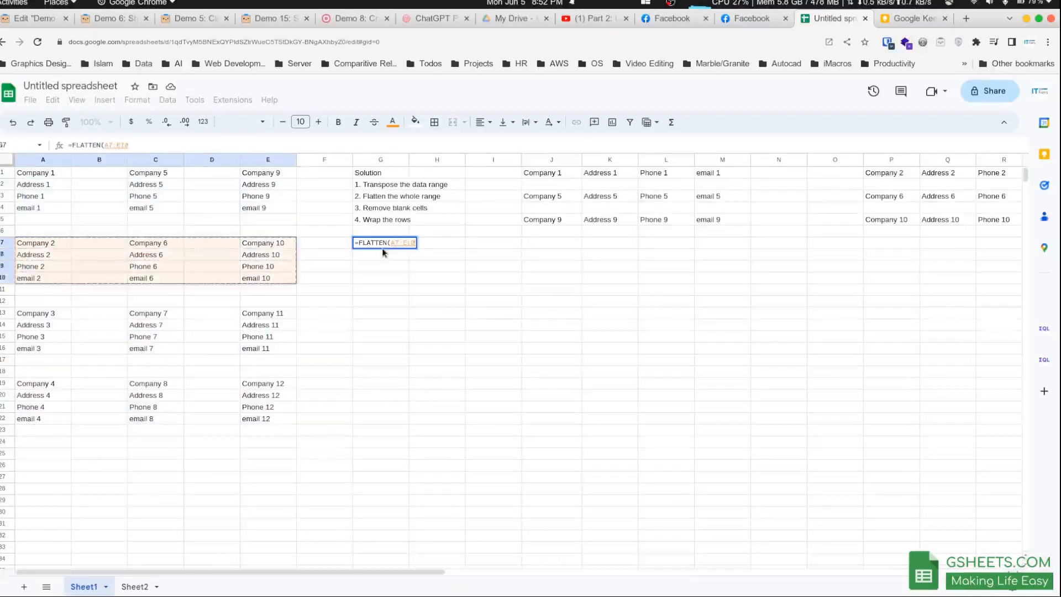
pyautogui.press('Return')
pyautogui.press('Up')
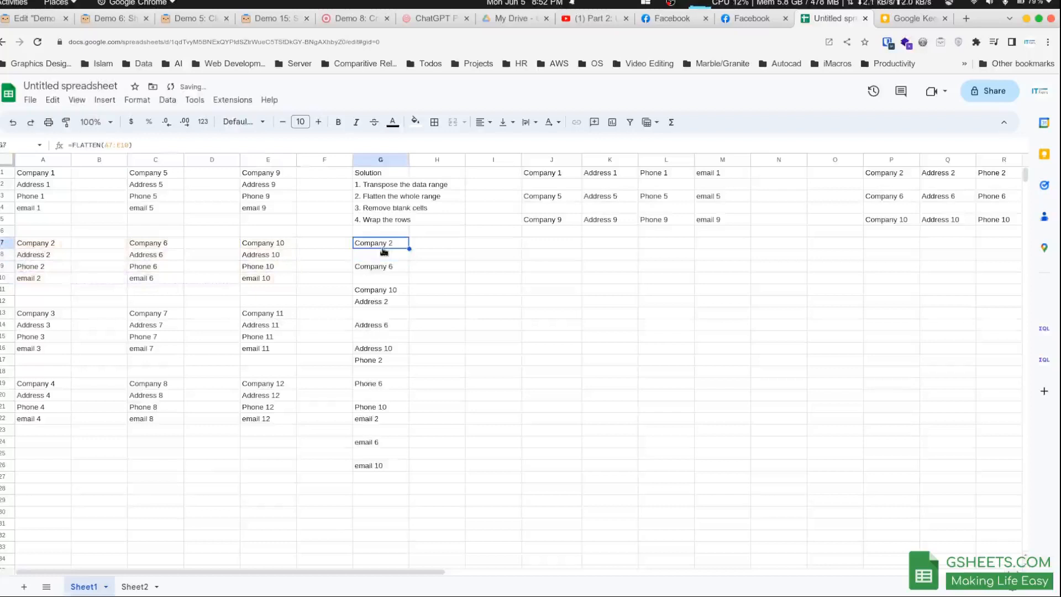
# Step: Delete the trial FLATTEN formula by clearing G7:G21
pyautogui.hotkey('shift', 'Down')
pyautogui.hotkey('shift', 'Down')
pyautogui.hotkey('shift', 'Down')
pyautogui.hotkey('shift', 'Down')
pyautogui.hotkey('shift', 'Down')
pyautogui.hotkey('shift', 'Down')
pyautogui.hotkey('shift', 'Down')
pyautogui.hotkey('shift', 'Down')
pyautogui.hotkey('shift', 'Down')
pyautogui.hotkey('shift', 'Down')
pyautogui.hotkey('shift', 'Down')
pyautogui.hotkey('shift', 'Down')
pyautogui.hotkey('shift', 'Down')
pyautogui.hotkey('shift', 'Down')
pyautogui.hotkey('shift', 'Down')
pyautogui.press('Delete')
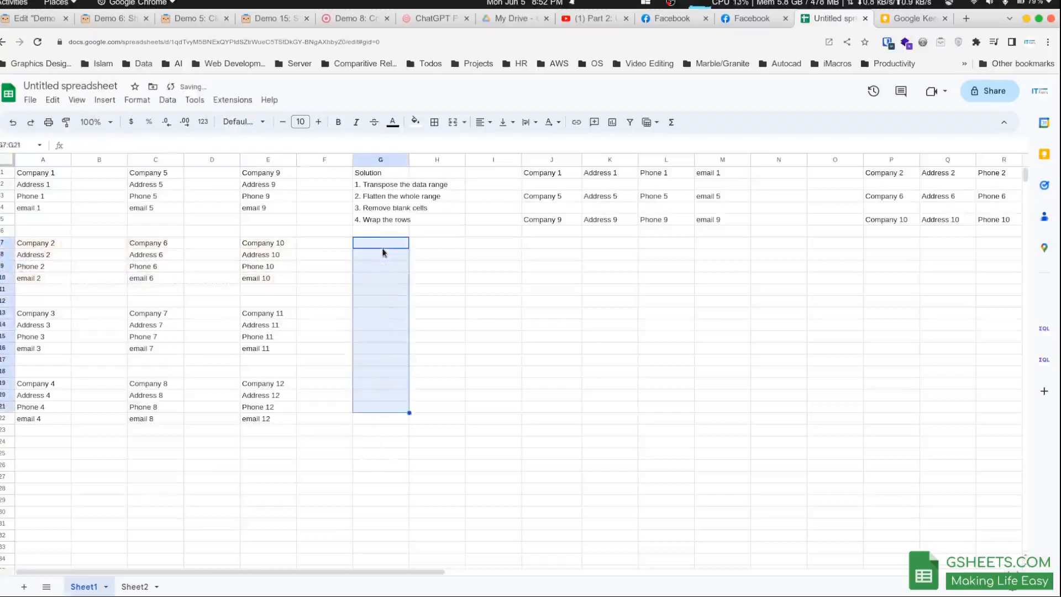
# Step: Change the J1 formula to =FLATTEN(TRANSPOSE(A1:E22)) to stack the transposed data in one column
pyautogui.press('Up')
pyautogui.press('Right')
pyautogui.press('Right')
pyautogui.press('Right')
pyautogui.press('Up')
pyautogui.press('Up')
pyautogui.press('Up')
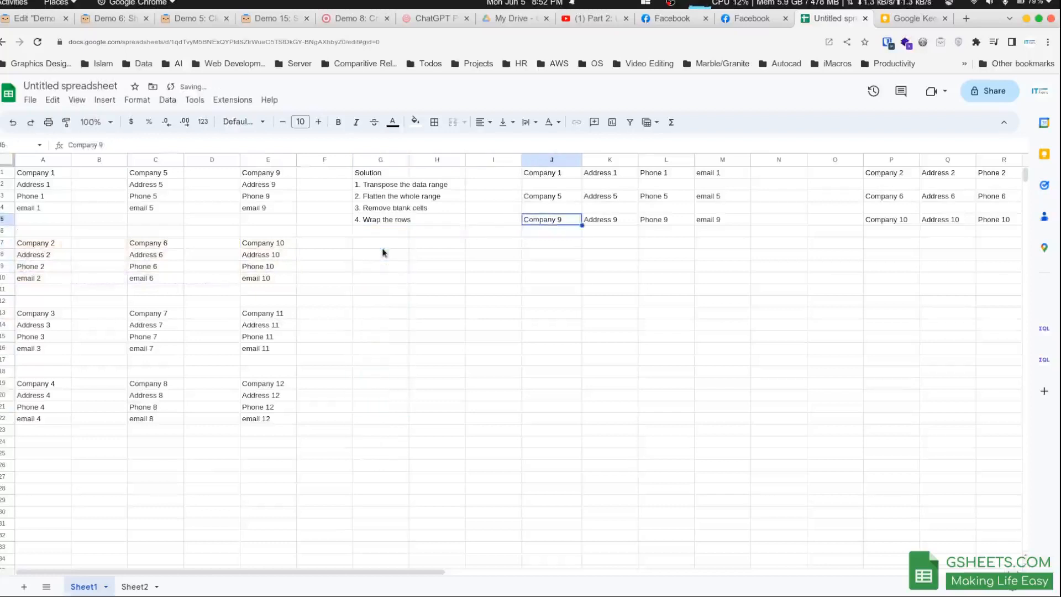
pyautogui.press('Up')
pyautogui.press('Up')
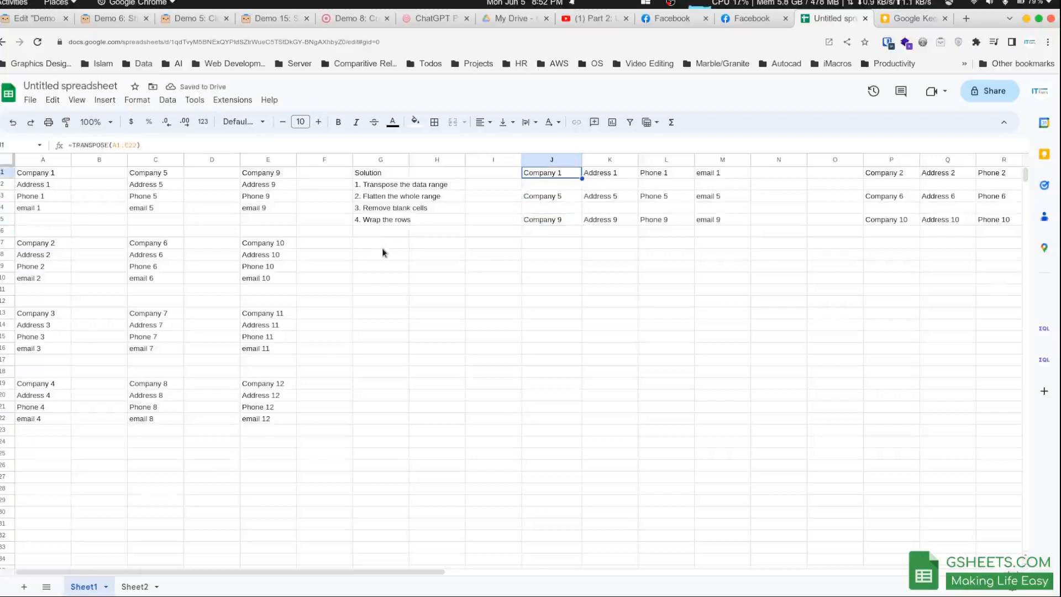
pyautogui.press('Return')
pyautogui.hotkey('ctrl', 'a')
pyautogui.write('=')
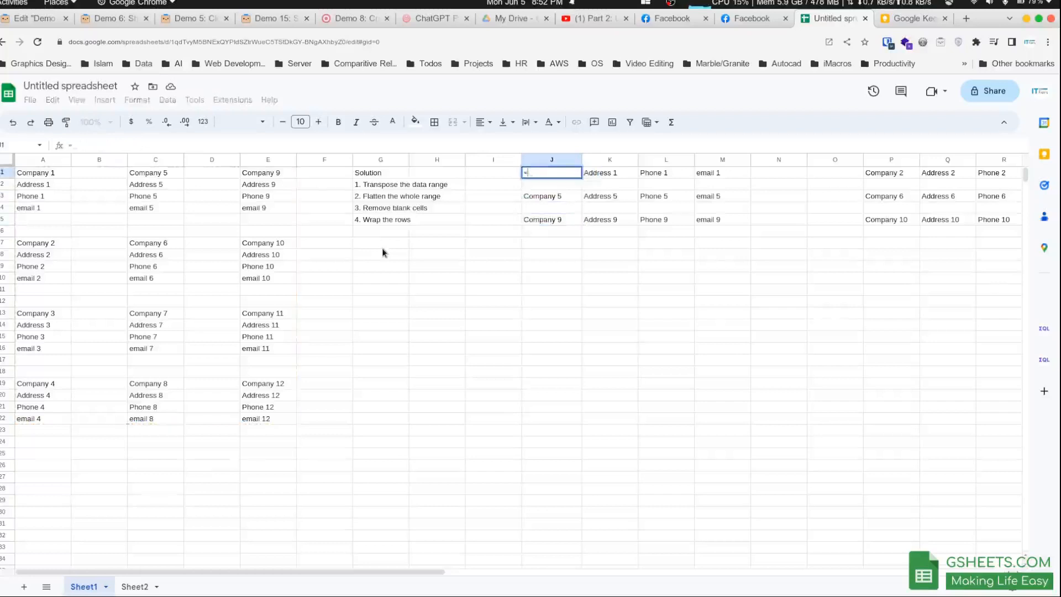
pyautogui.write('TOCOL(TRANSPOSE(A1:E22))')
pyautogui.press('Return')
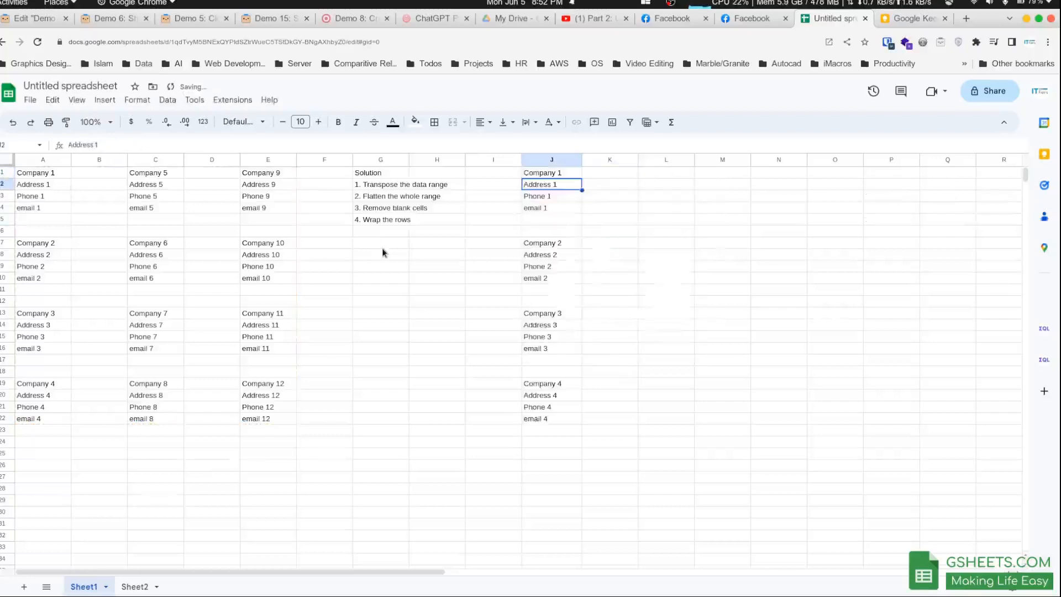
pyautogui.press('Up')
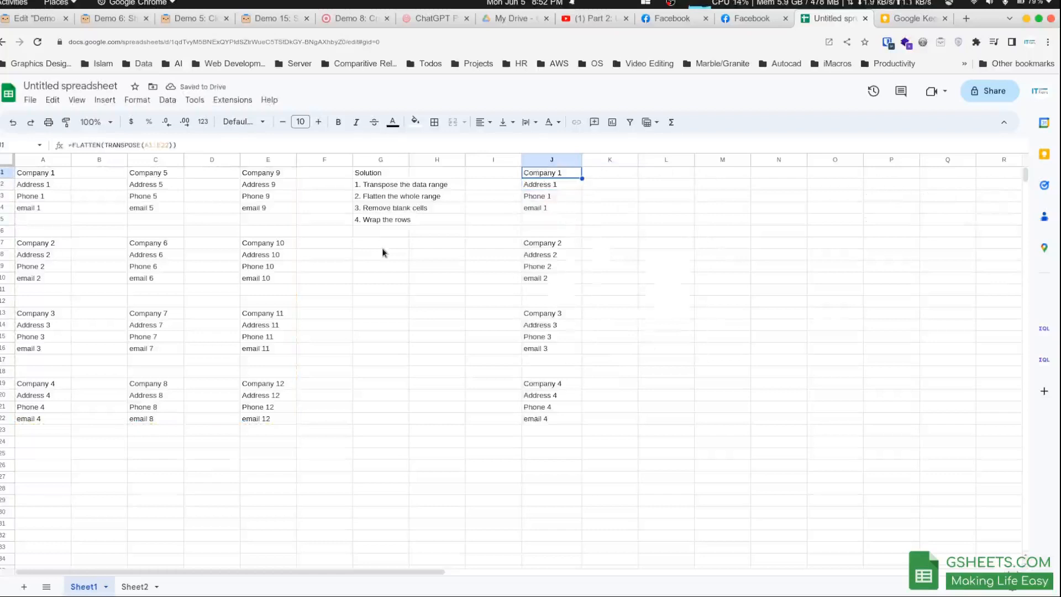
# Step: Compare the flattened list in column J with source columns A:E and examine the blank cells J5:J6
pyautogui.hotkey('shift', 'Down')
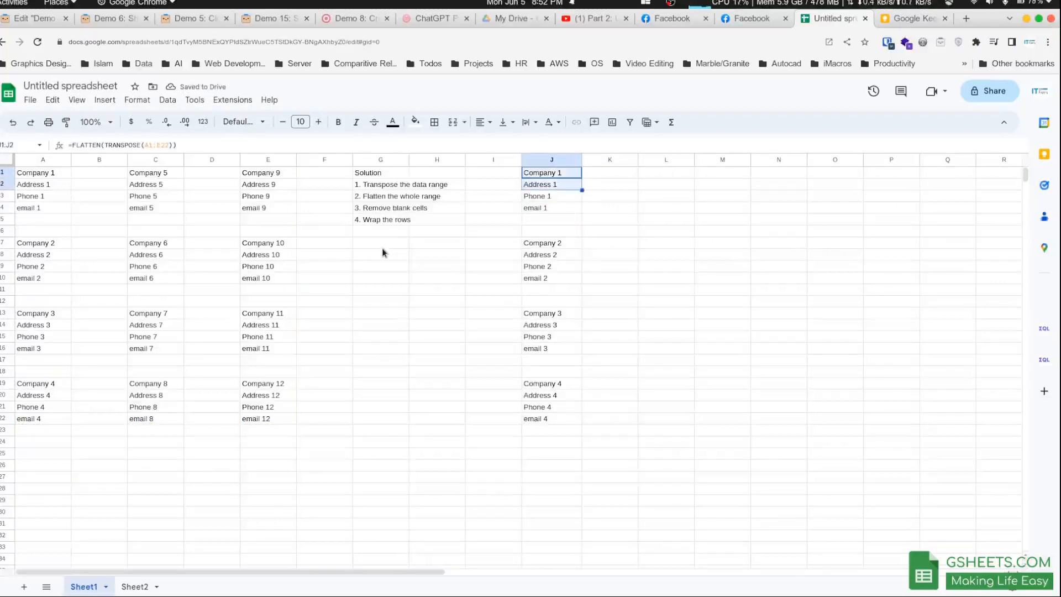
pyautogui.hotkey('shift', 'Down')
pyautogui.hotkey('shift', 'Down')
pyautogui.hotkey('shift', 'Down')
pyautogui.hotkey('shift', 'Down')
pyautogui.hotkey('shift', 'Down')
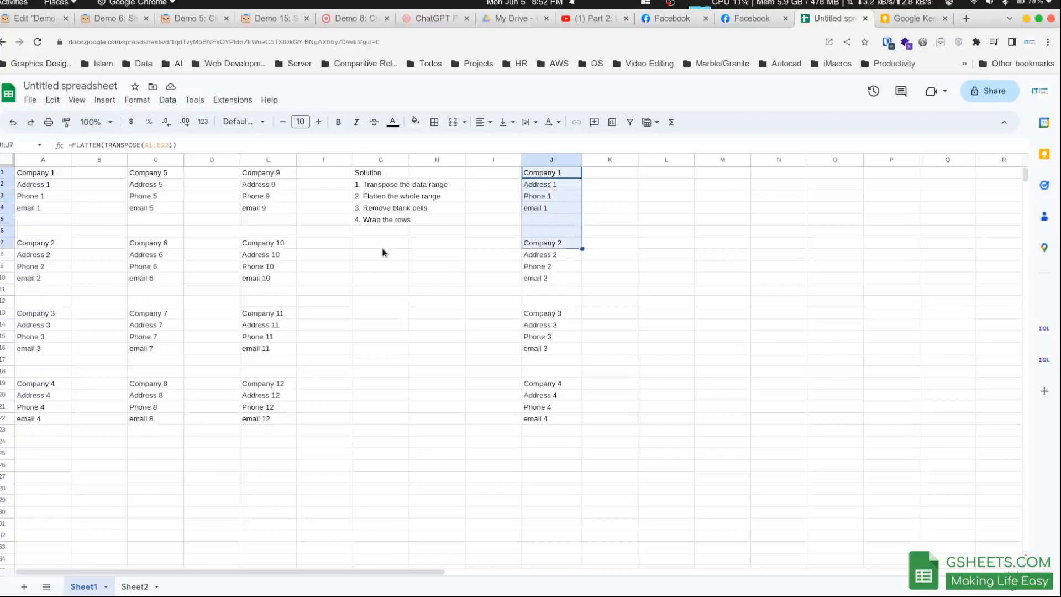
pyautogui.hotkey('ctrl', 'shift', 'Down')
pyautogui.hotkey('ctrl', 'shift', 'Down')
pyautogui.hotkey('ctrl', 'shift', 'Down')
pyautogui.hotkey('ctrl', 'shift', 'Down')
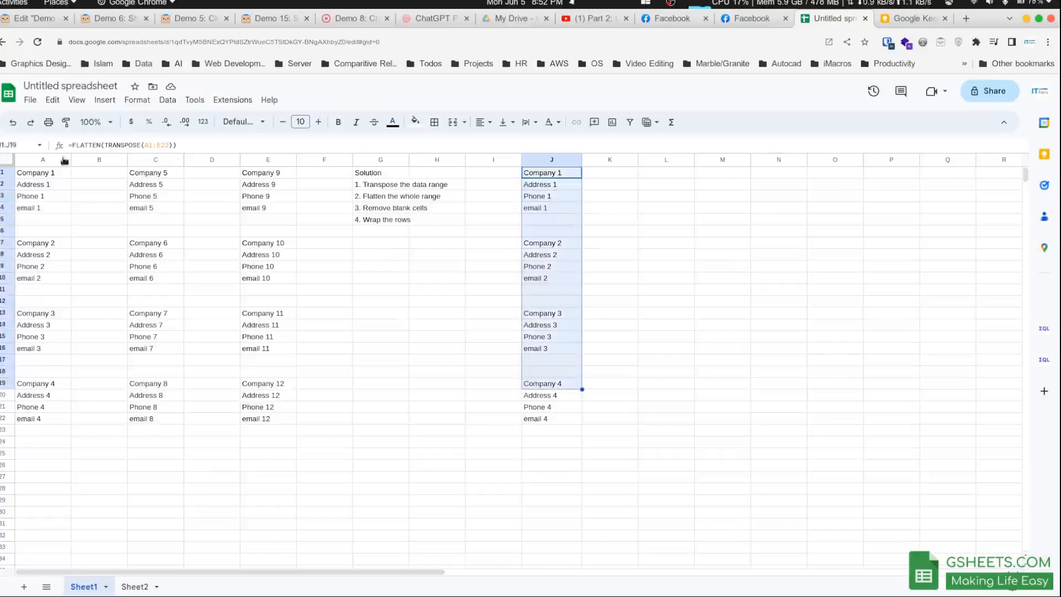
pyautogui.moveTo(49, 162); pyautogui.dragTo(279, 159)
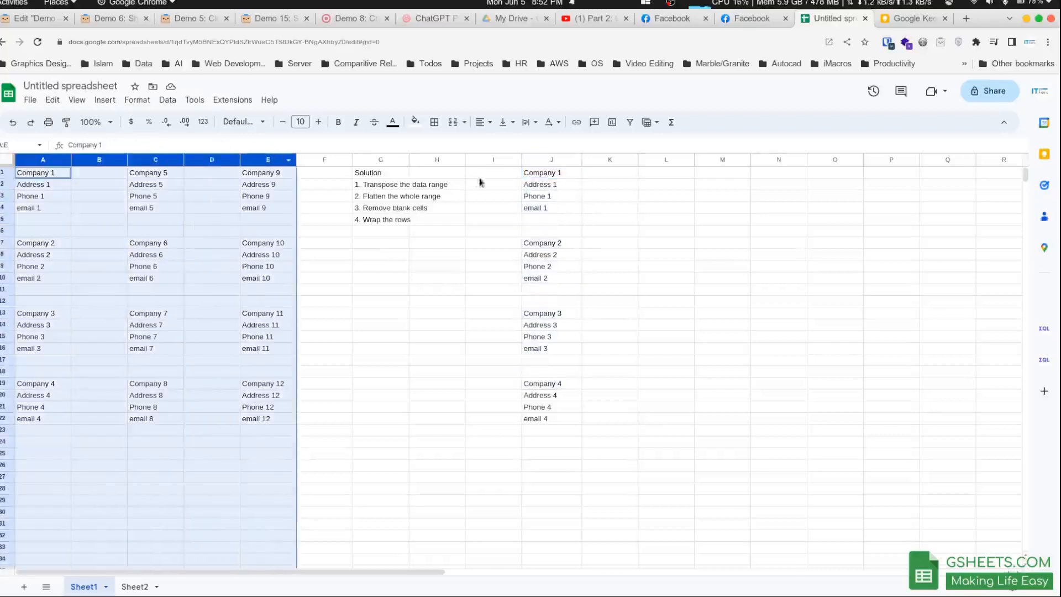
pyautogui.click(541, 159)
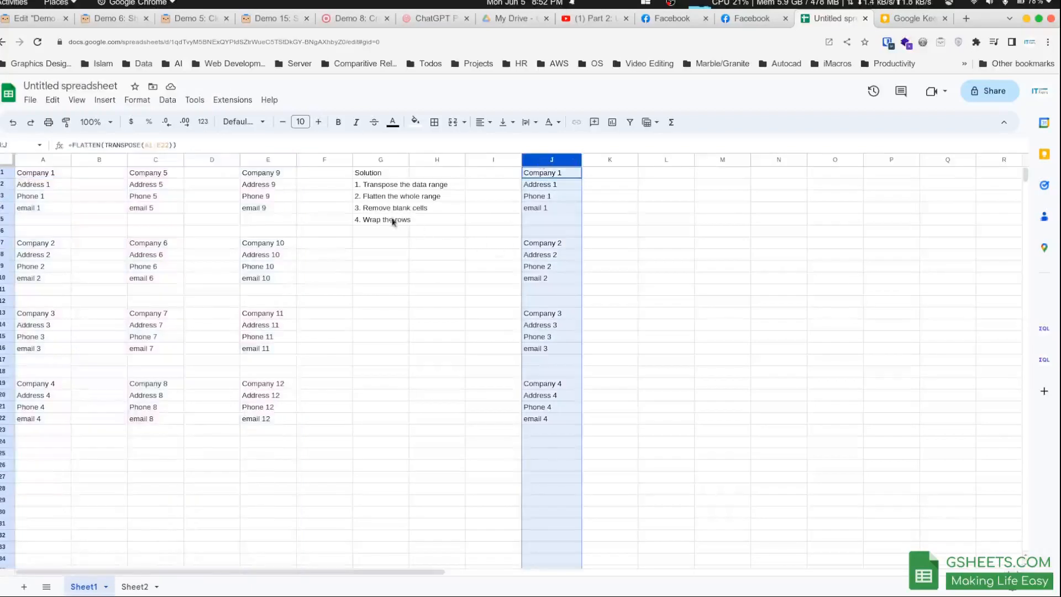
pyautogui.click(562, 176)
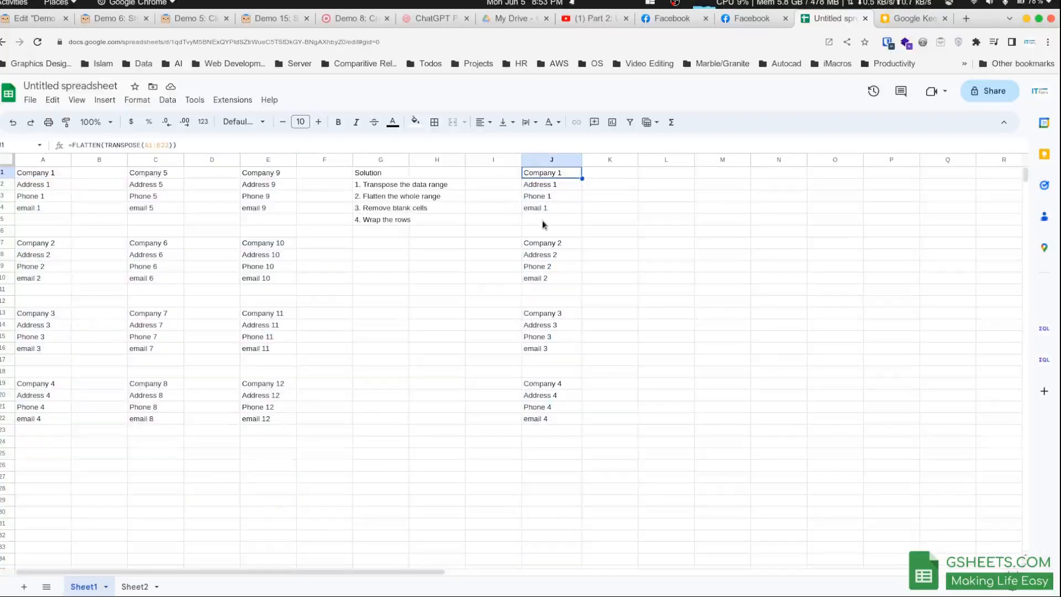
pyautogui.moveTo(542, 220); pyautogui.dragTo(546, 232)
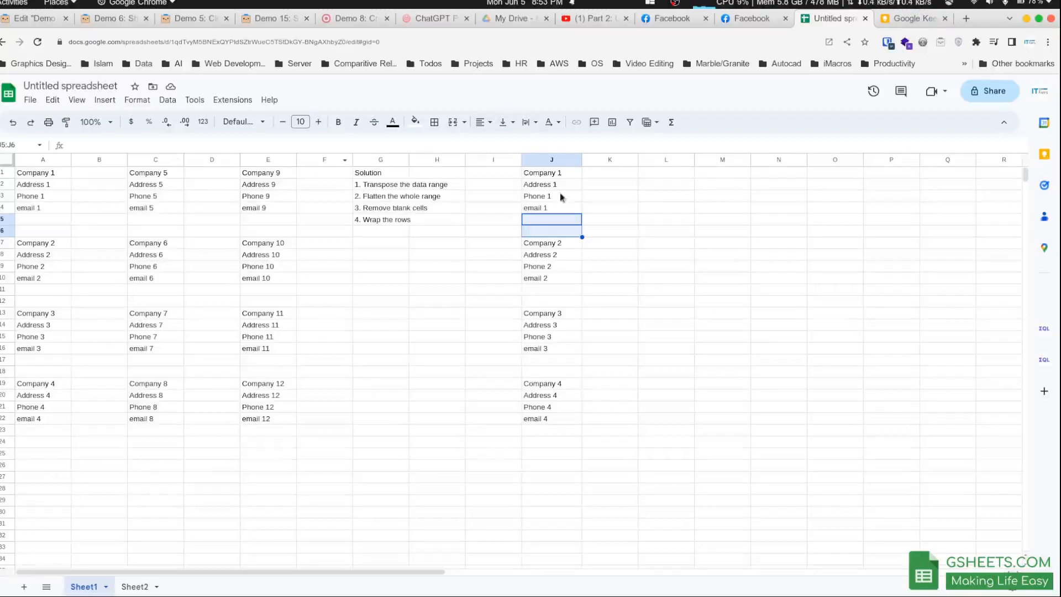
# Step: Change the J1 formula to =QUERY(FLATTEN(TRANSPOSE(A1:E22)),"Select * Where Col1<>''",0) to filter out the blank cells
pyautogui.doubleClick(555, 174)
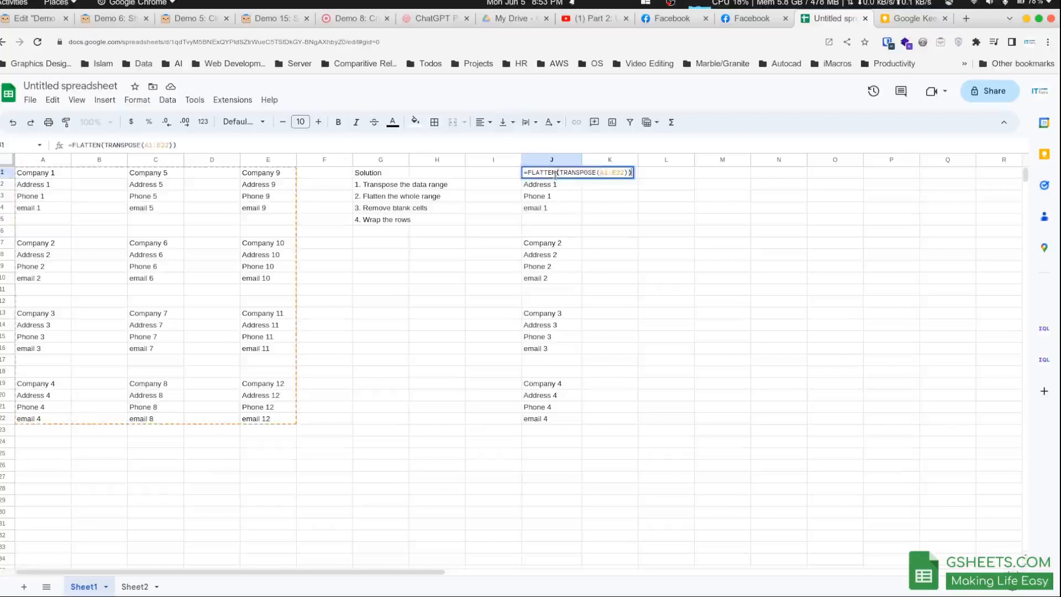
pyautogui.hotkey('ctrl', 'a')
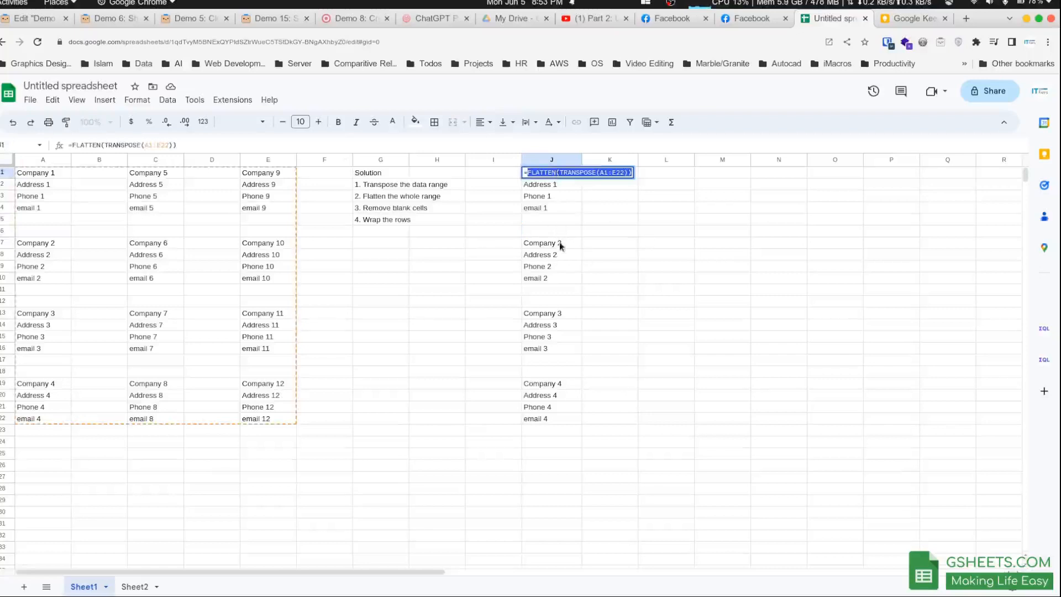
pyautogui.write('=Quer')
pyautogui.press('Tab')
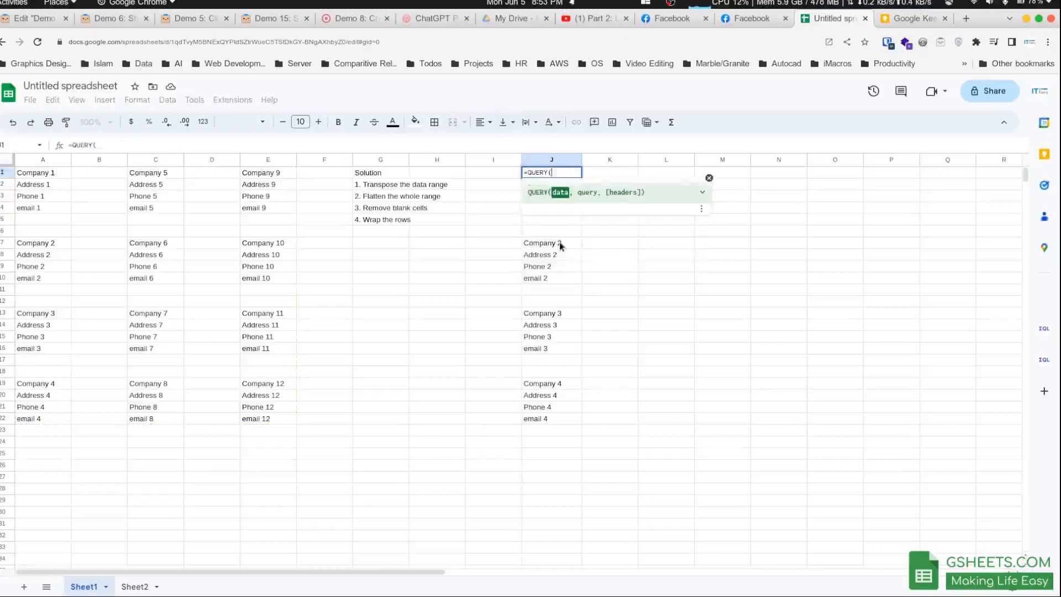
pyautogui.hotkey('ctrl', 'v')
pyautogui.write('"S')
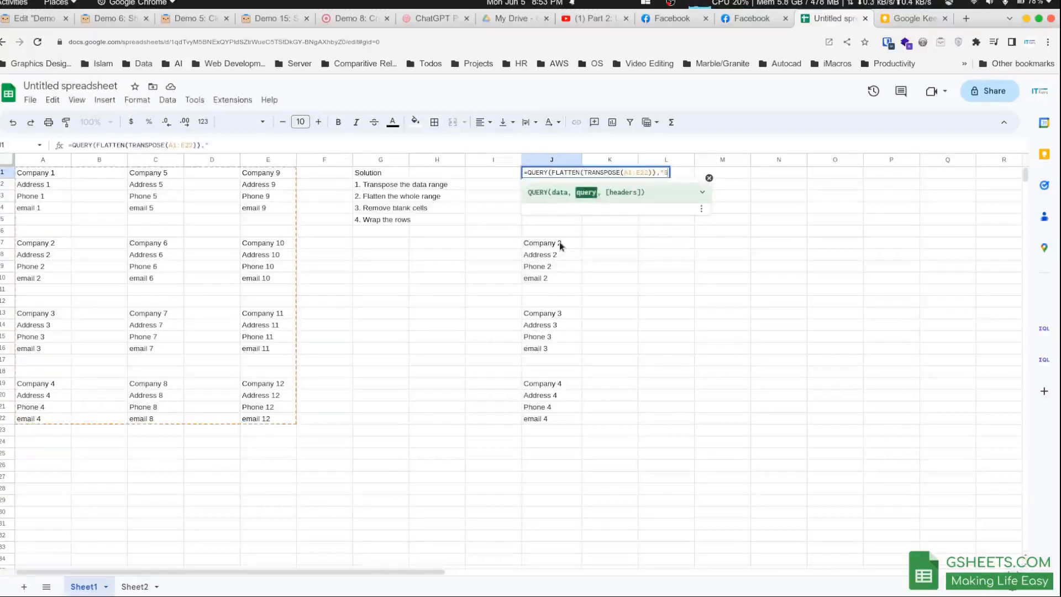
pyautogui.write('elect * Where Col')
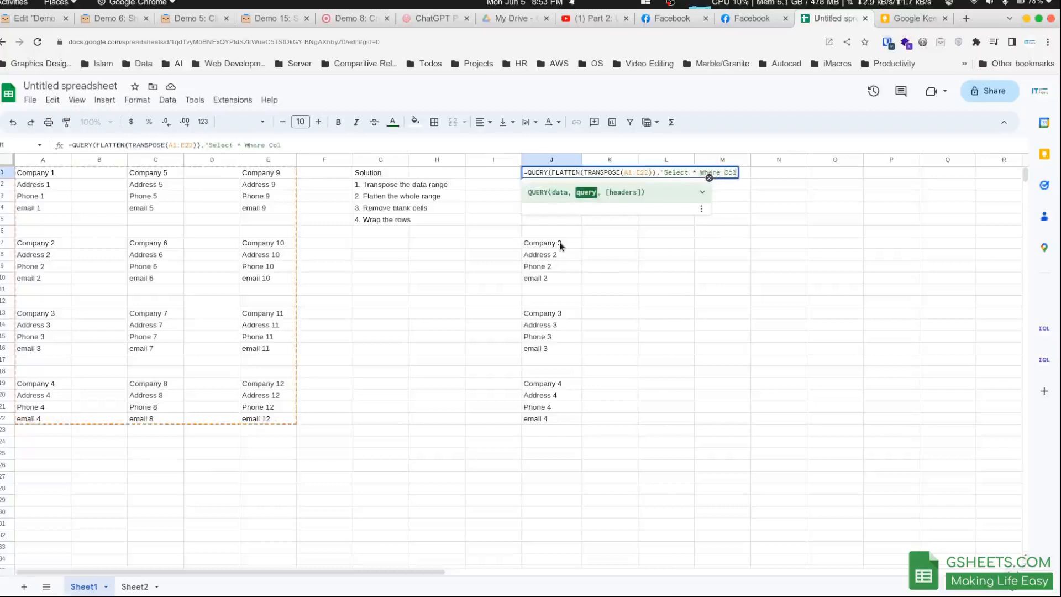
pyautogui.write('1<>\'\'",0)')
pyautogui.press('Return')
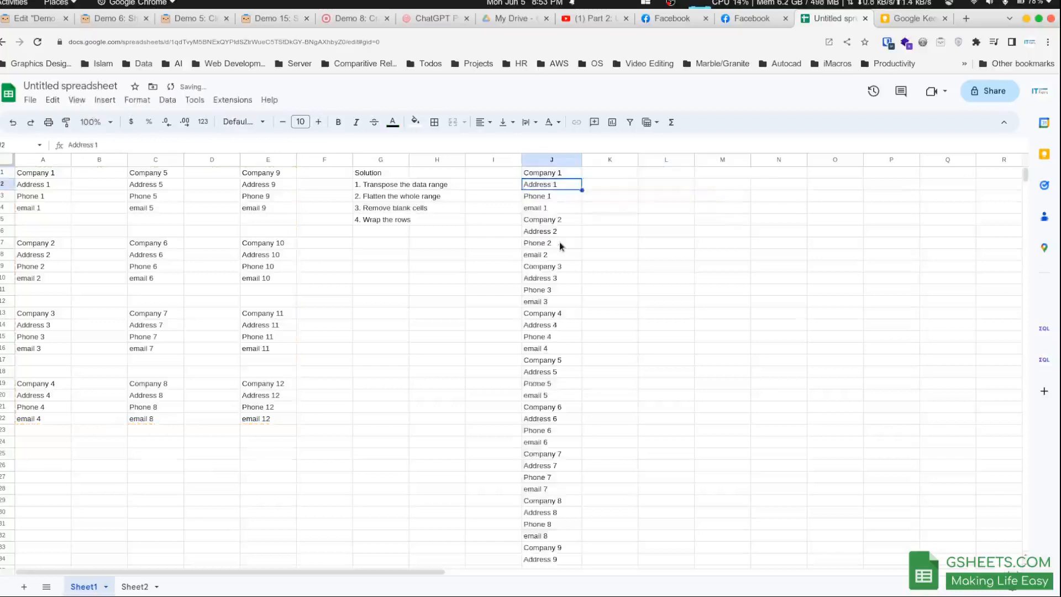
pyautogui.press('Up')
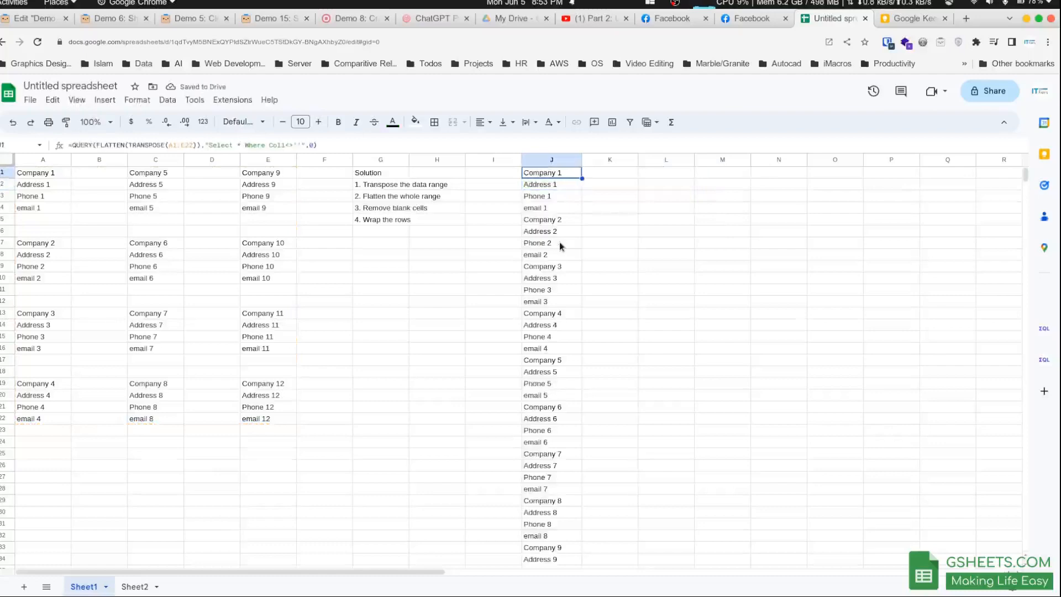
pyautogui.scroll(-5, 559, 244)
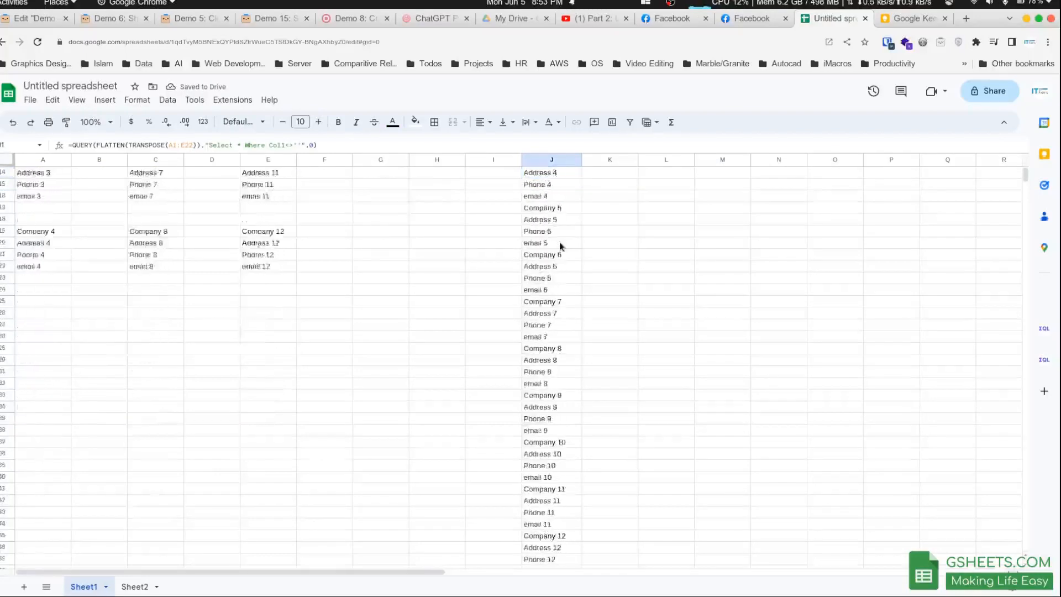
pyautogui.scroll(5, 560, 245)
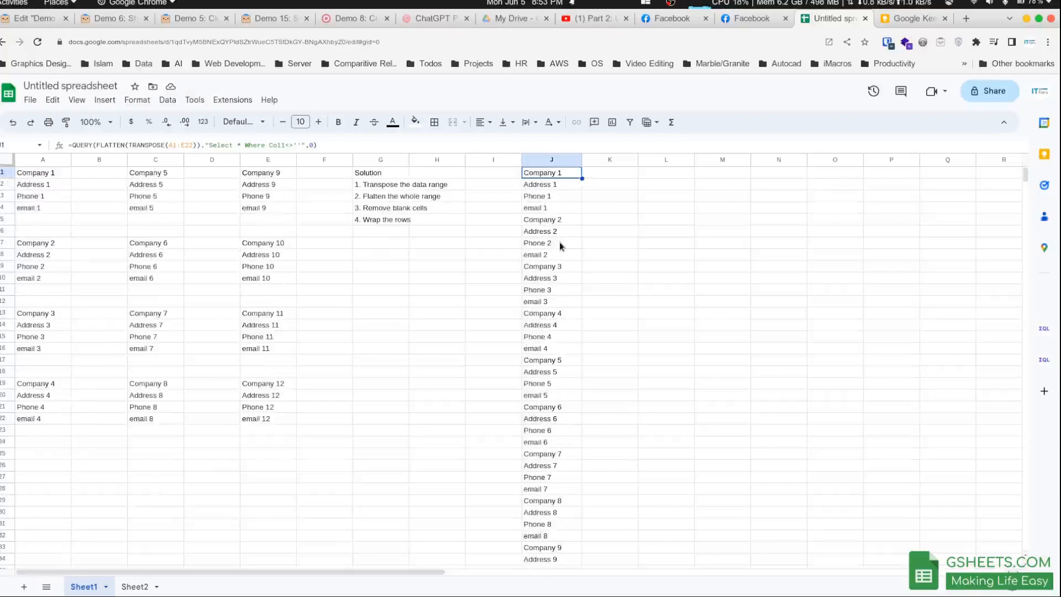
pyautogui.click(383, 230)
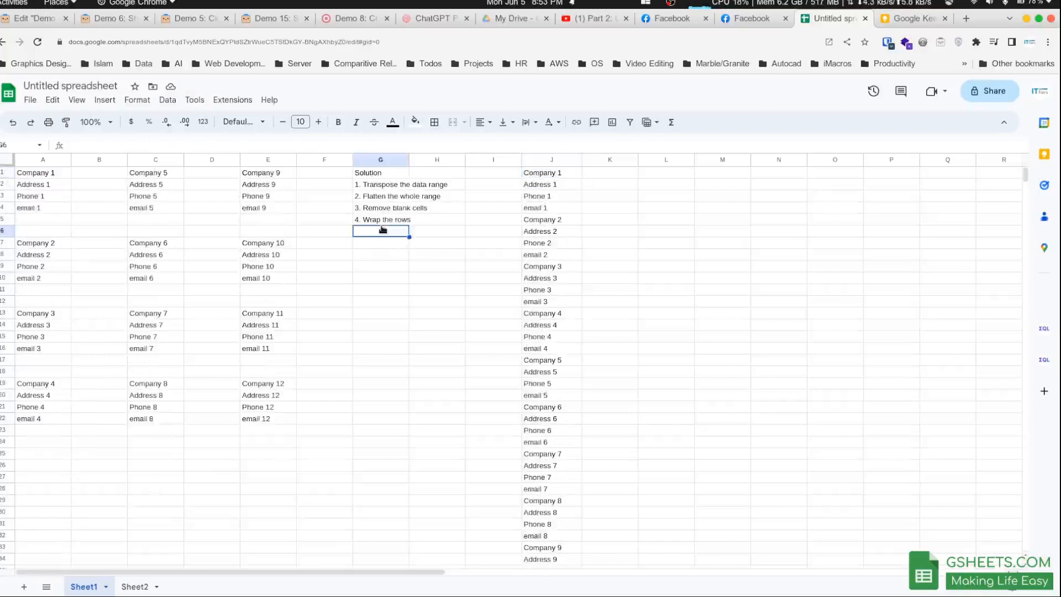
pyautogui.press('Up')
pyautogui.press('Right')
pyautogui.press('Left')
pyautogui.press('Right')
pyautogui.press('Right')
pyautogui.press('Right')
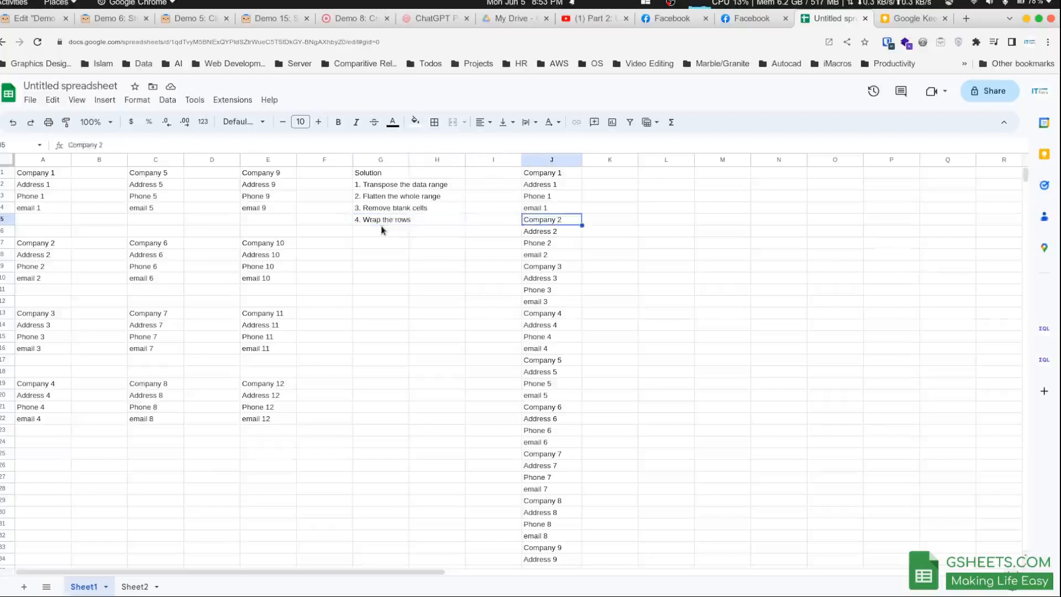
pyautogui.press('Up')
pyautogui.press('Up')
pyautogui.press('Up')
pyautogui.press('Up')
pyautogui.press('F2')
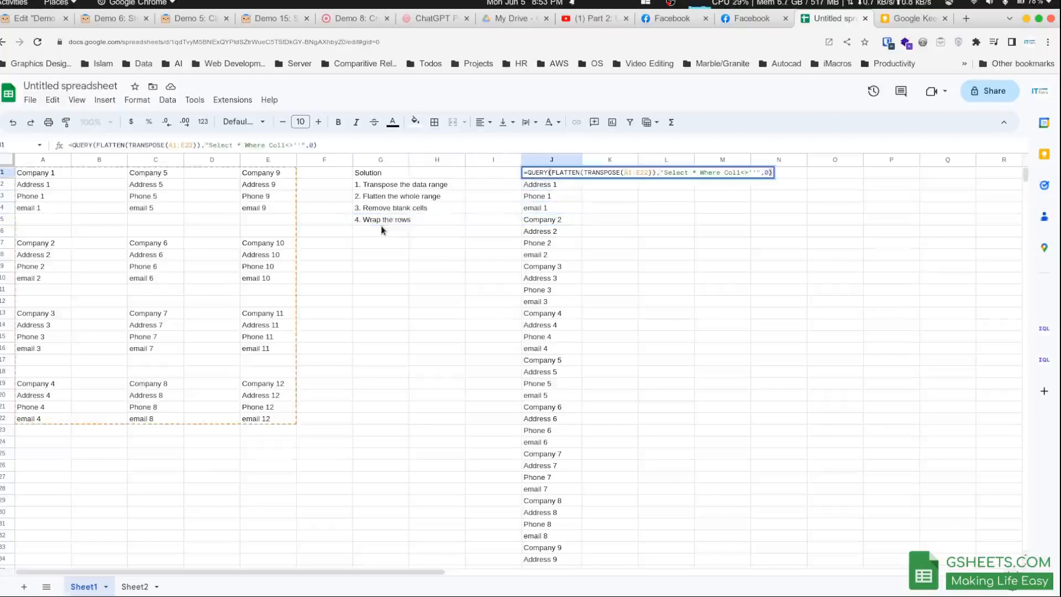
pyautogui.hotkey('ctrl', 'a')
pyautogui.write('=')
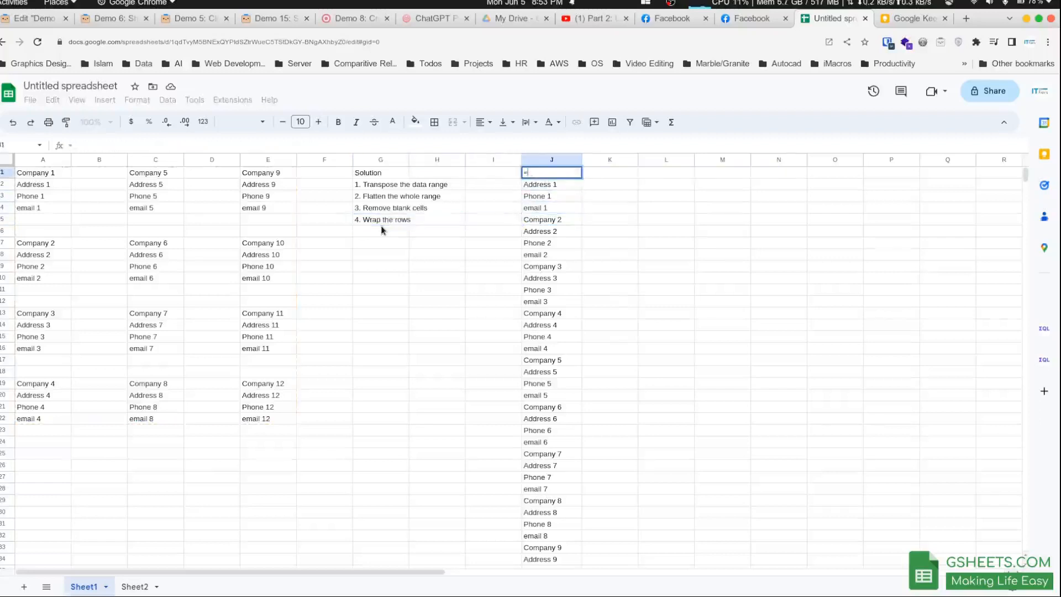
pyautogui.write('wra')
pyautogui.hotkey('ctrl', 'z')
pyautogui.hotkey('ctrl', 'z')
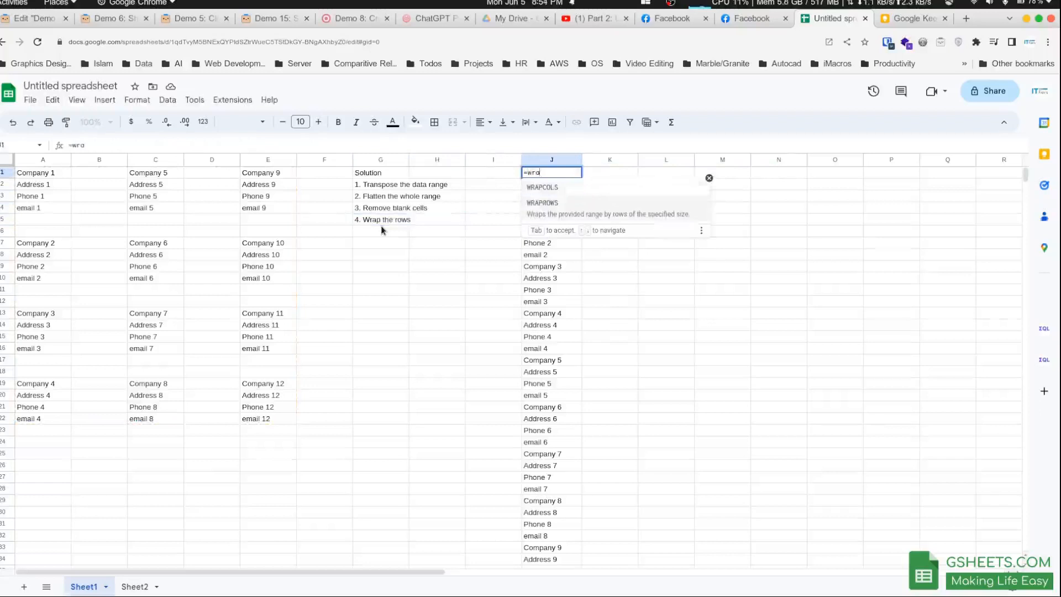
pyautogui.press('Escape')
pyautogui.write('=')
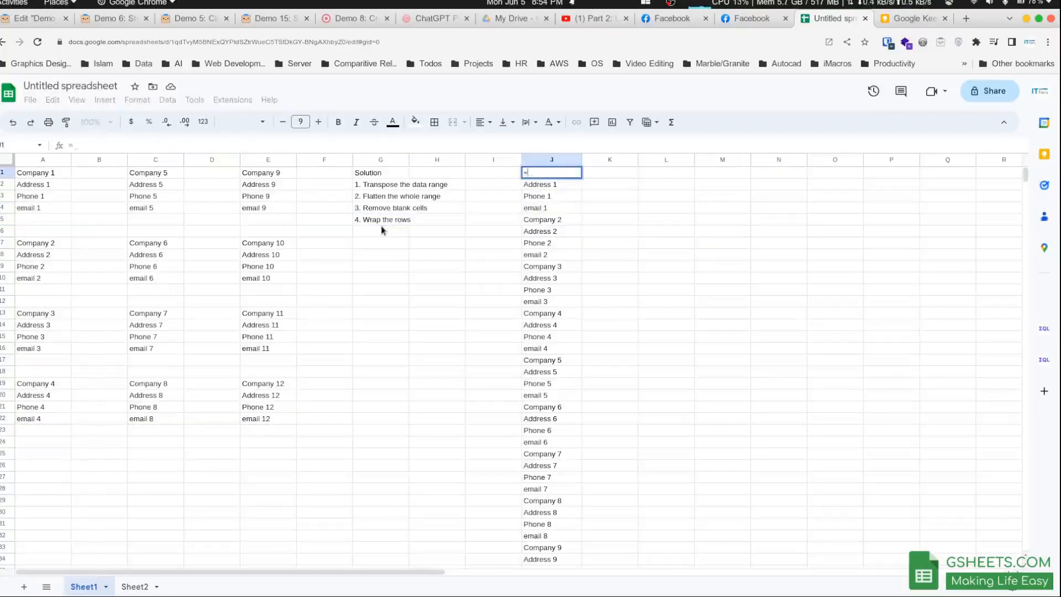
pyautogui.hotkey('ctrl', 'z')
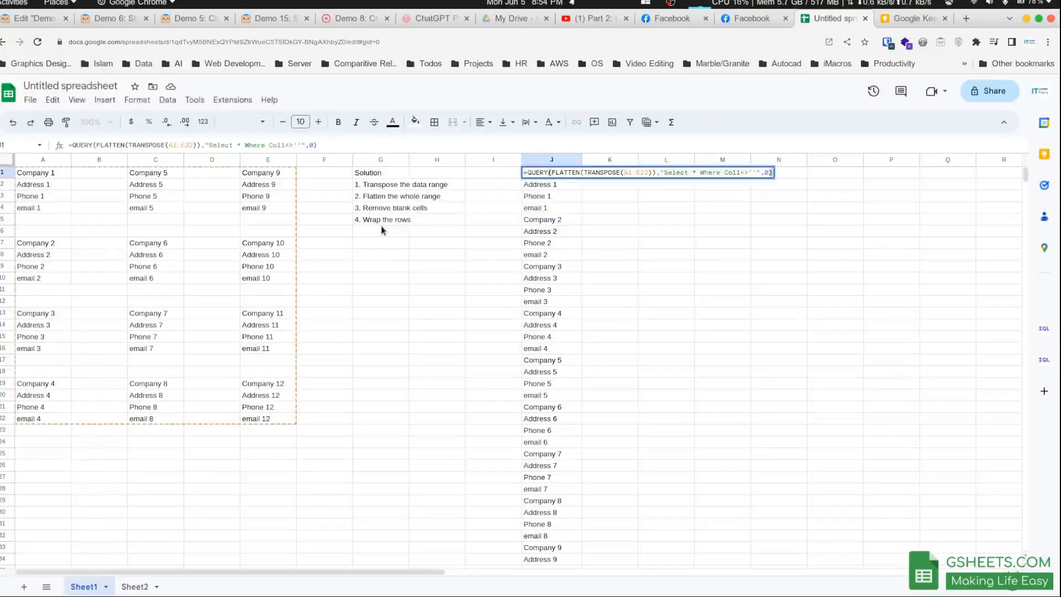
# Step: Try enclosing the J1 QUERY formula in WRAPROWS with a wrap count of 4
pyautogui.write('WRAP(')
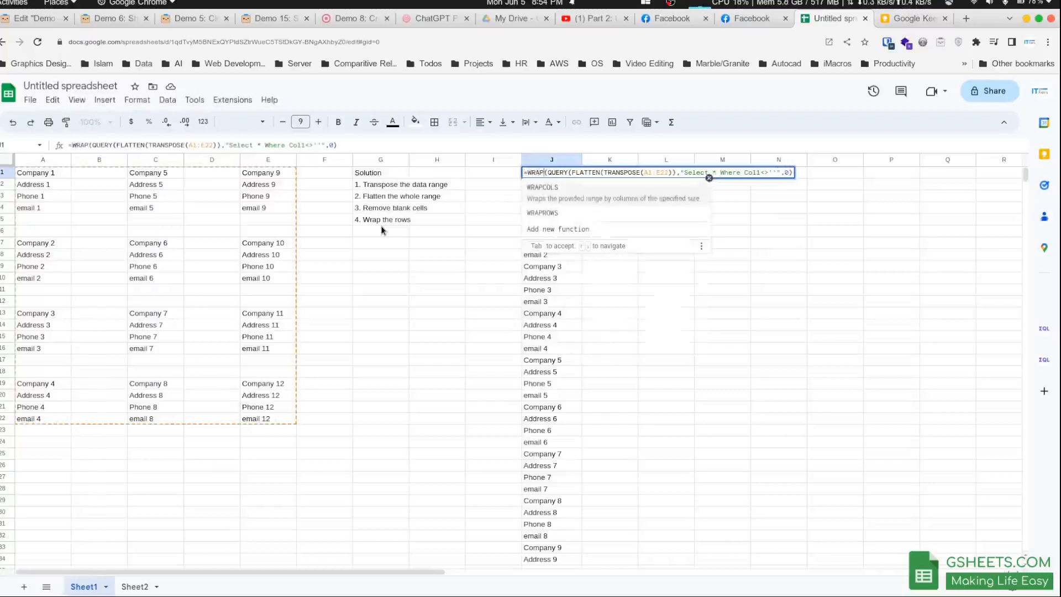
pyautogui.press('Down')
pyautogui.press('Tab')
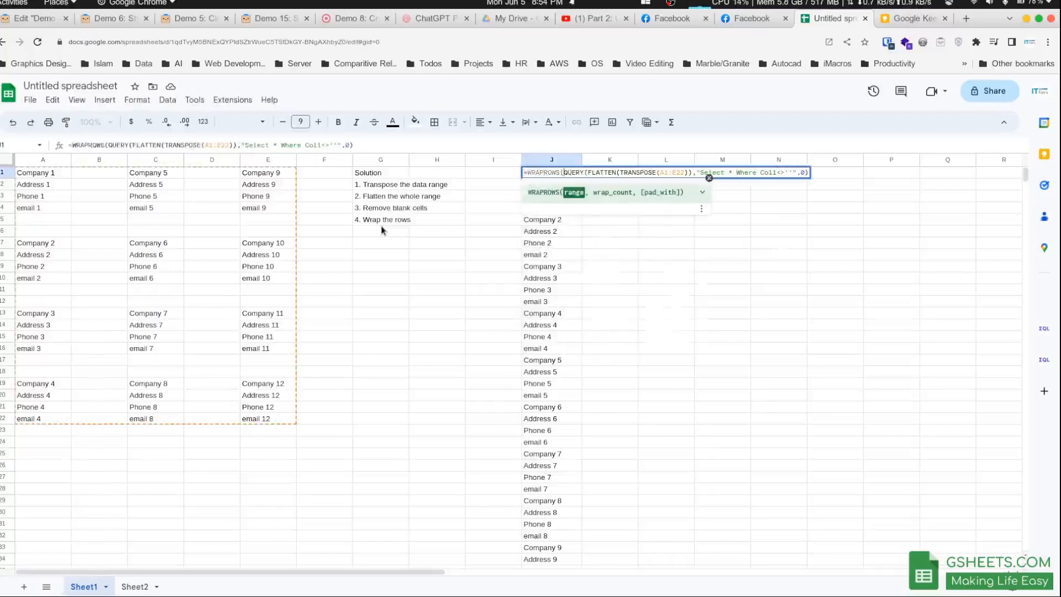
pyautogui.write(',')
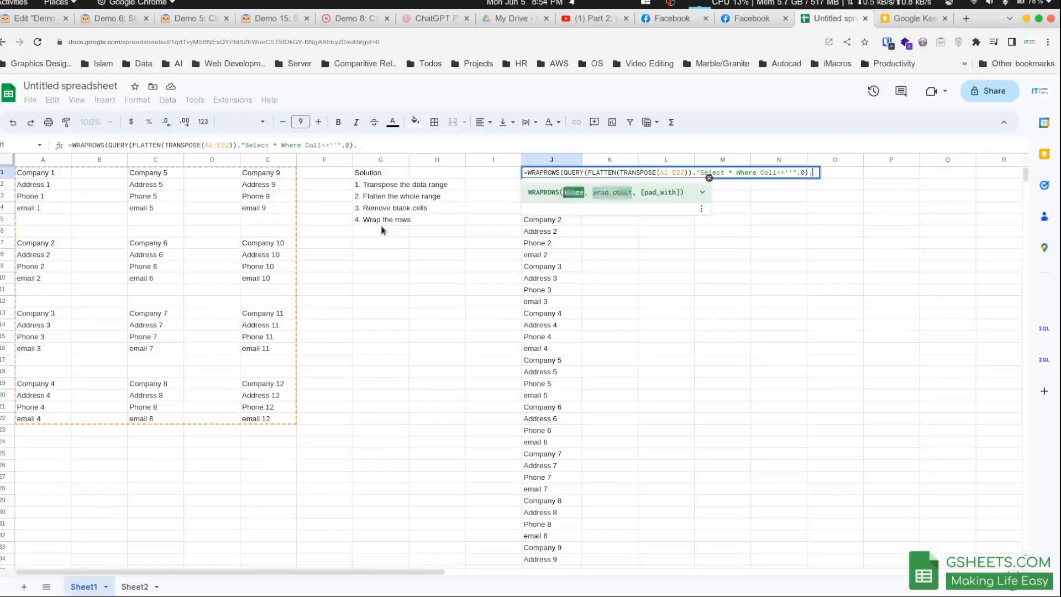
pyautogui.write('4)')
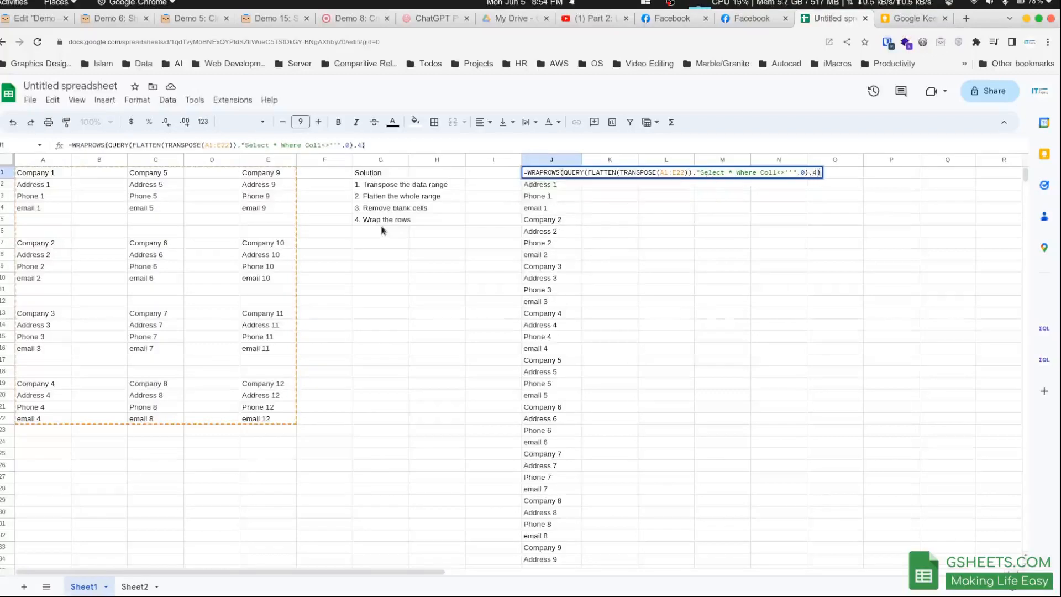
pyautogui.hotkey('ctrl', 'a')
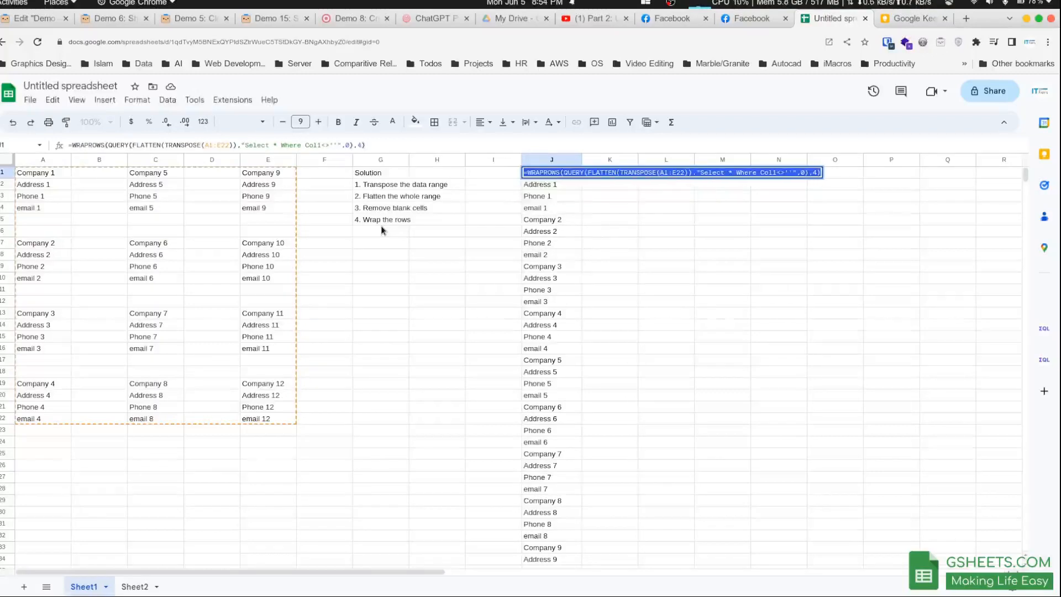
pyautogui.press('Escape')
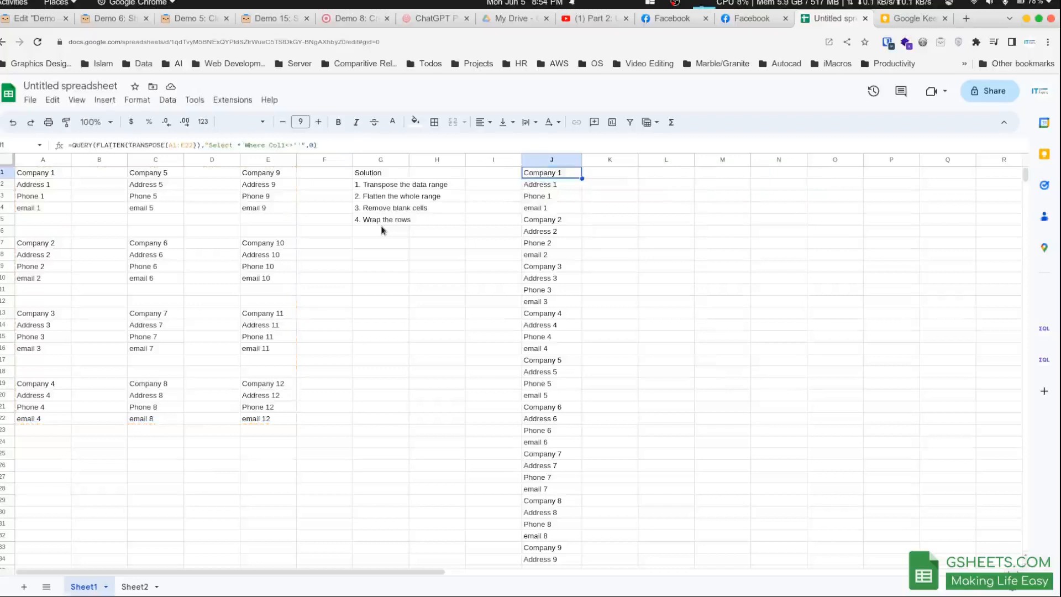
# Step: Select J1:J4 to examine how many fields make up the first company's record
pyautogui.hotkey('shift', 'Down')
pyautogui.hotkey('shift', 'Down')
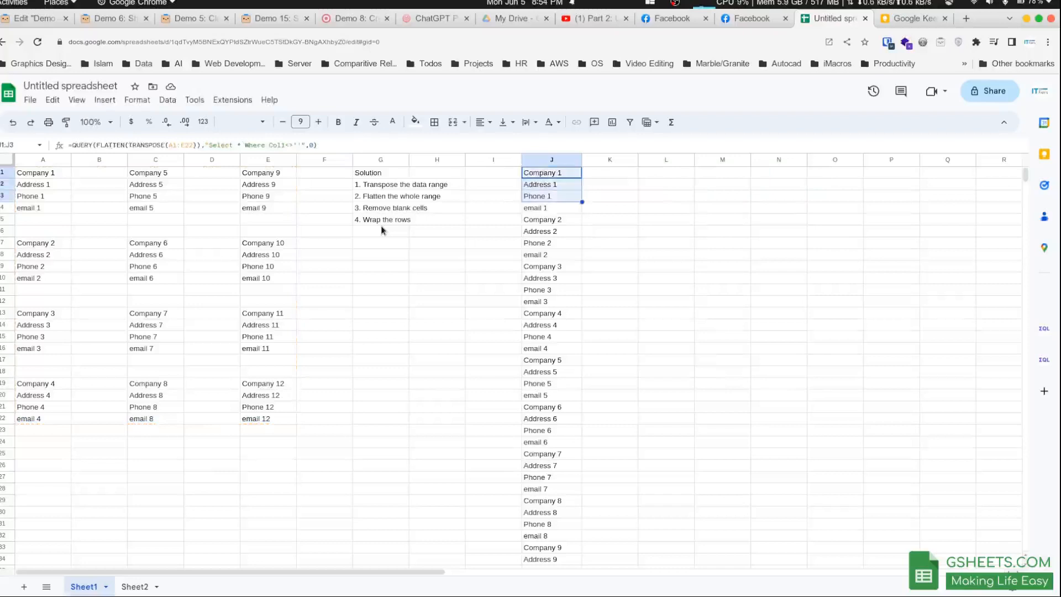
pyautogui.hotkey('shift', 'Up')
pyautogui.hotkey('shift', 'Up')
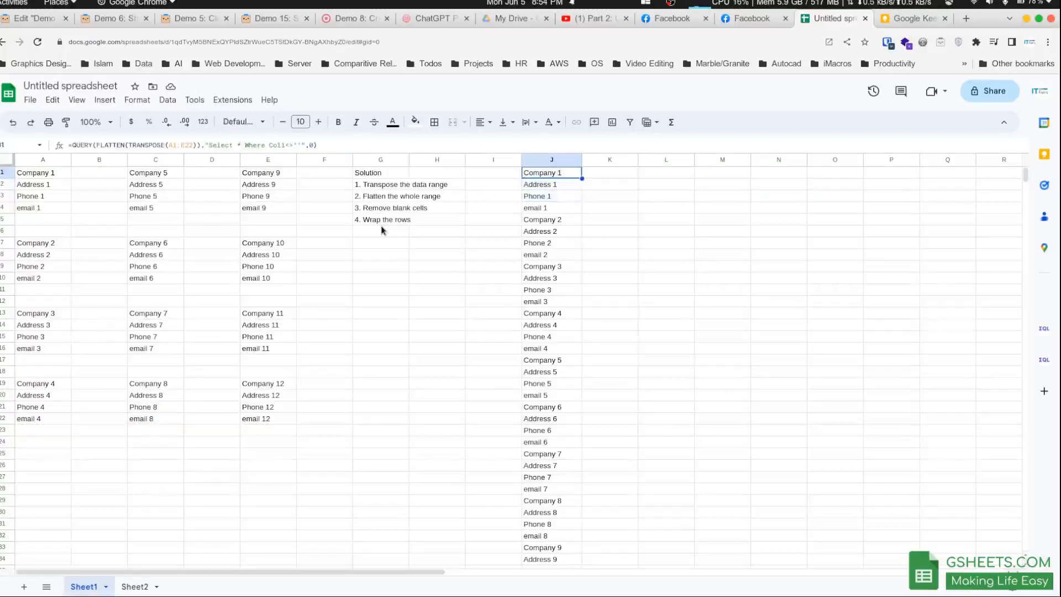
pyautogui.hotkey('shift', 'Down')
pyautogui.hotkey('shift', 'Down')
pyautogui.hotkey('shift', 'Down')
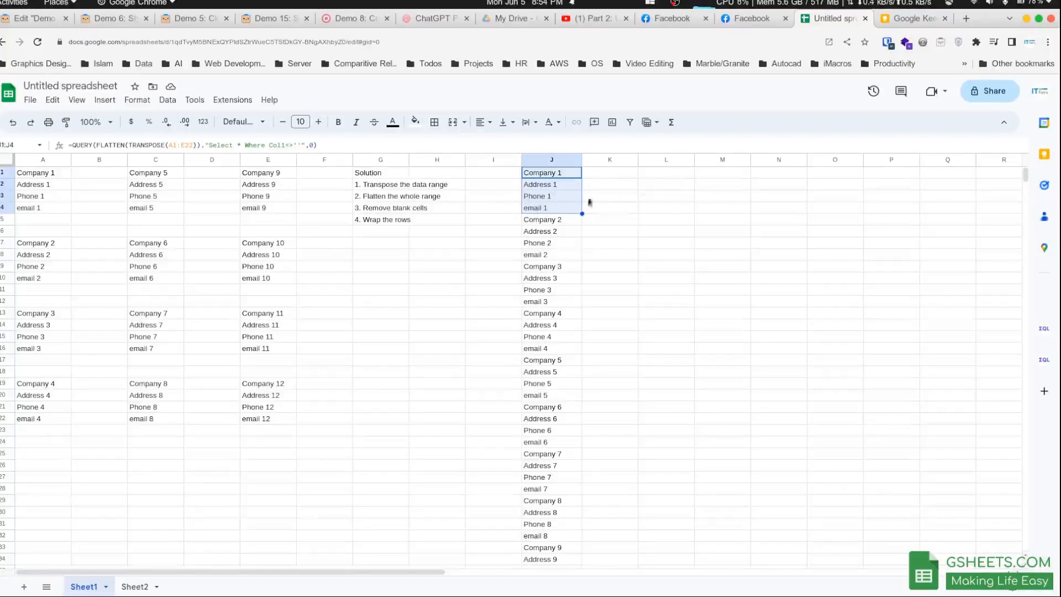
# Step: Enclose the J1 QUERY formula in WRAPROWS with a wrap count of 4
pyautogui.click(564, 178)
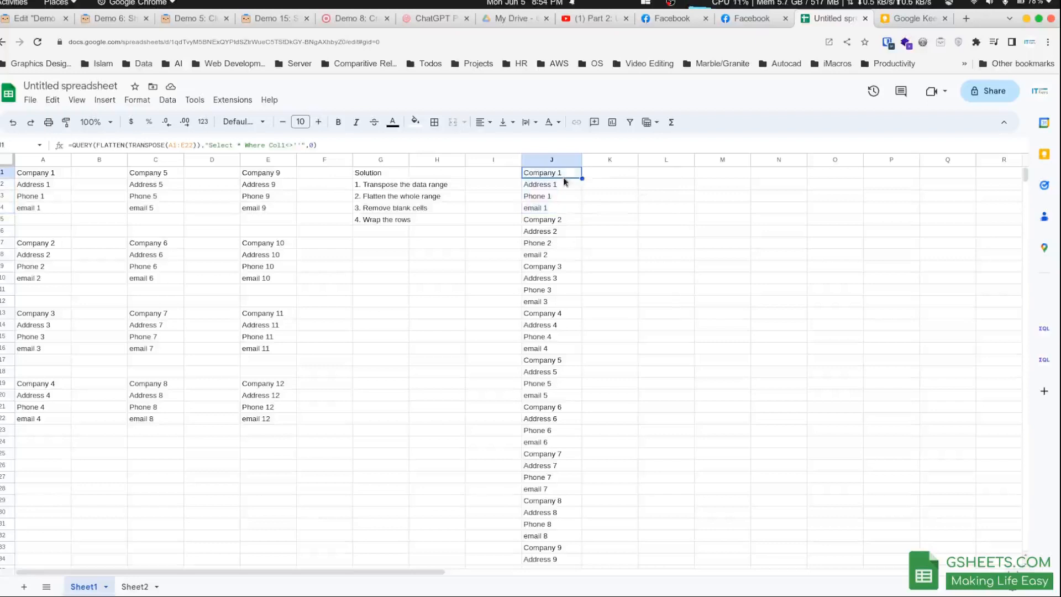
pyautogui.doubleClick(564, 181)
pyautogui.press('Home')
pyautogui.press('Right')
pyautogui.write('WRAPROWS(')
pyautogui.press('End')
pyautogui.write(',4)')
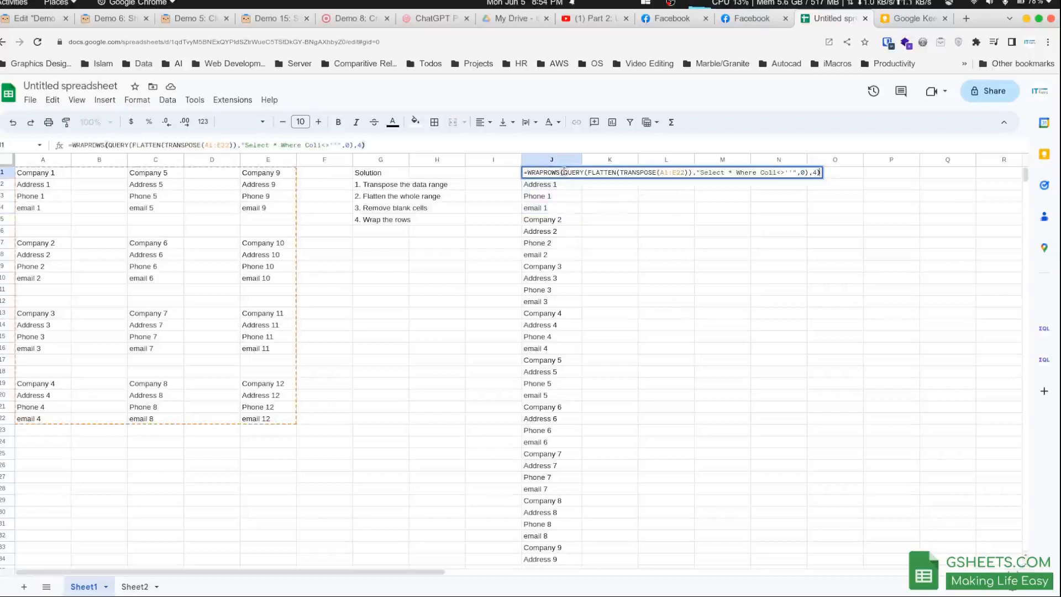
pyautogui.moveTo(562, 172); pyautogui.dragTo(533, 172)
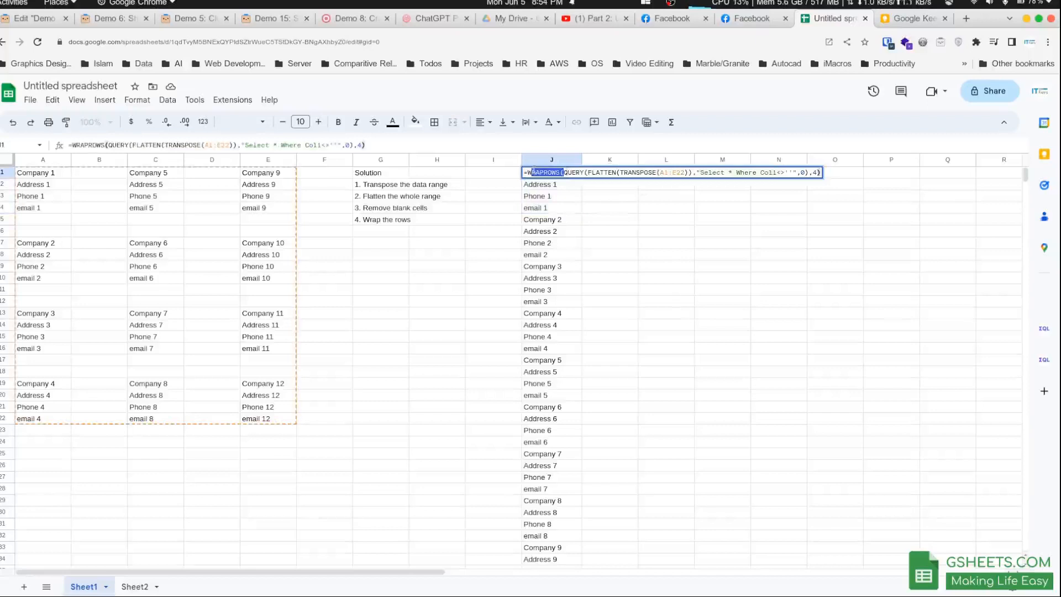
pyautogui.click(815, 172)
pyautogui.doubleClick(816, 172)
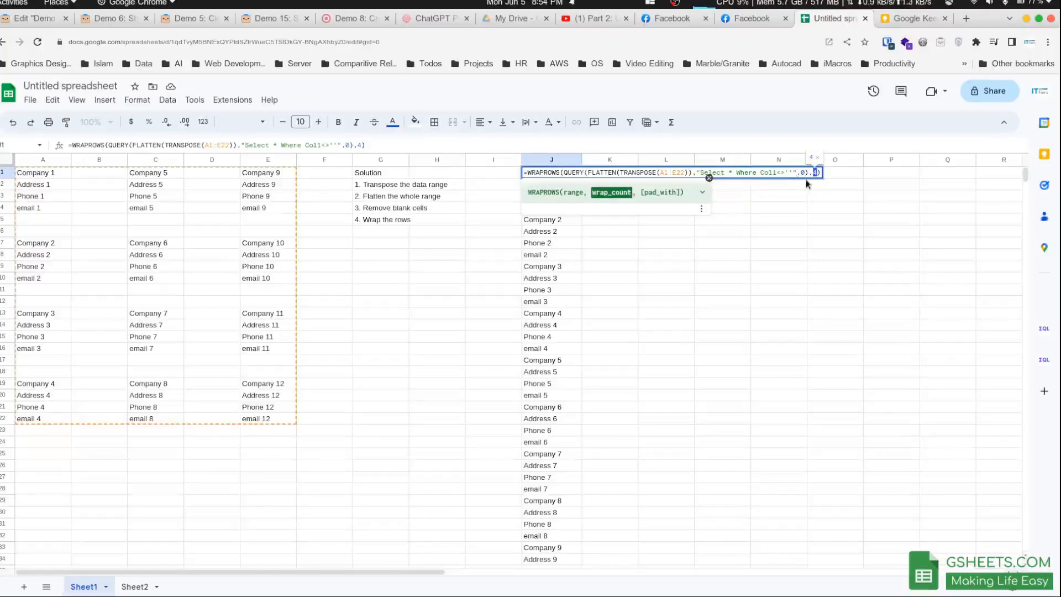
pyautogui.press('Return')
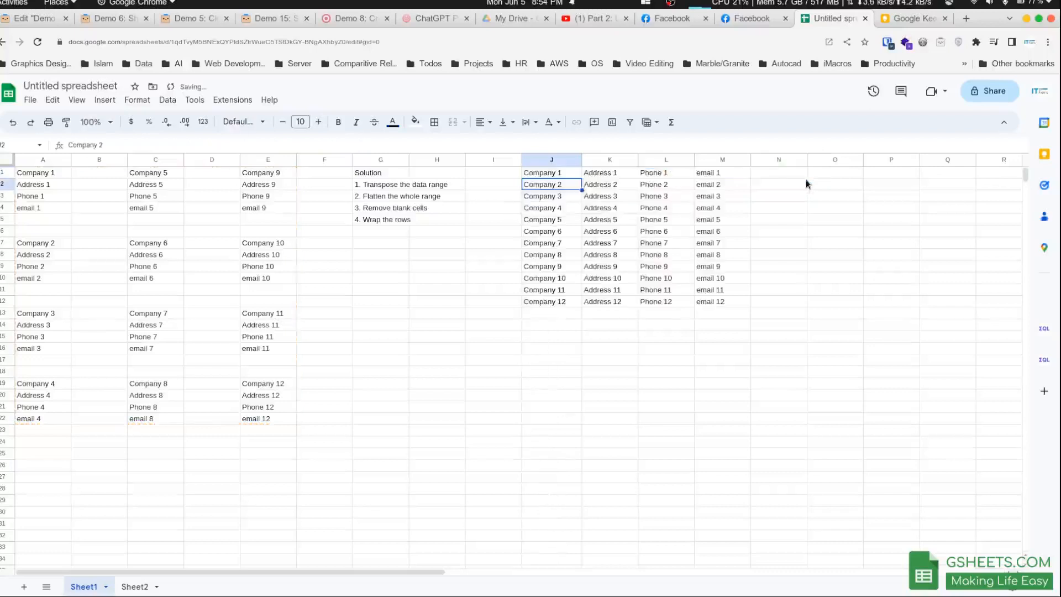
# Step: Select J1:M1 and the rows beneath it to examine how each company's fields are arranged across columns J:M
pyautogui.hotkey('shift', 'Right')
pyautogui.hotkey('shift', 'Right')
pyautogui.hotkey('shift', 'Right')
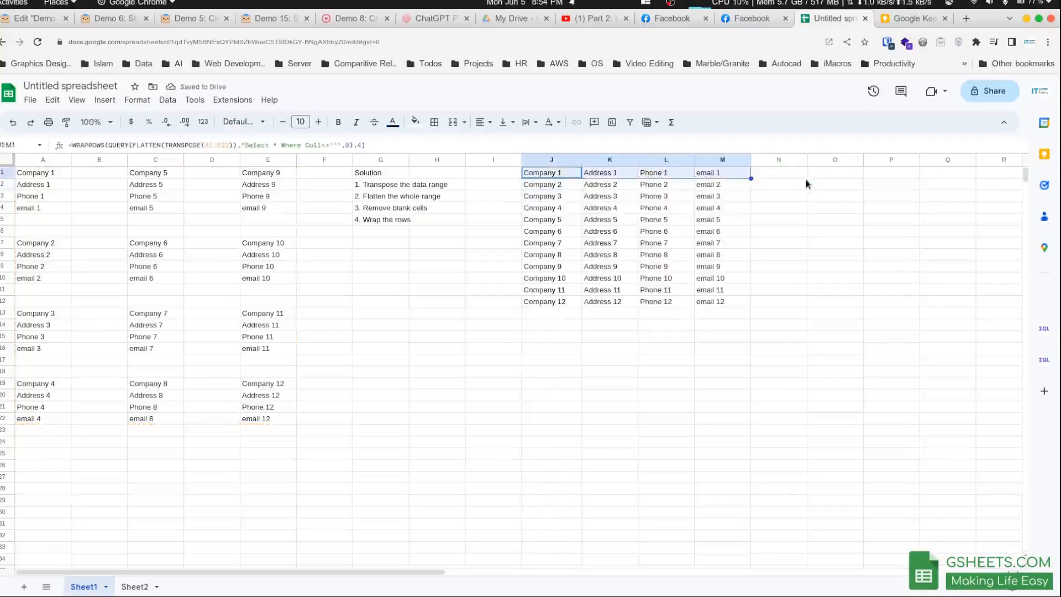
pyautogui.hotkey('ctrl', 'shift', 'Down')
pyautogui.press('Up')
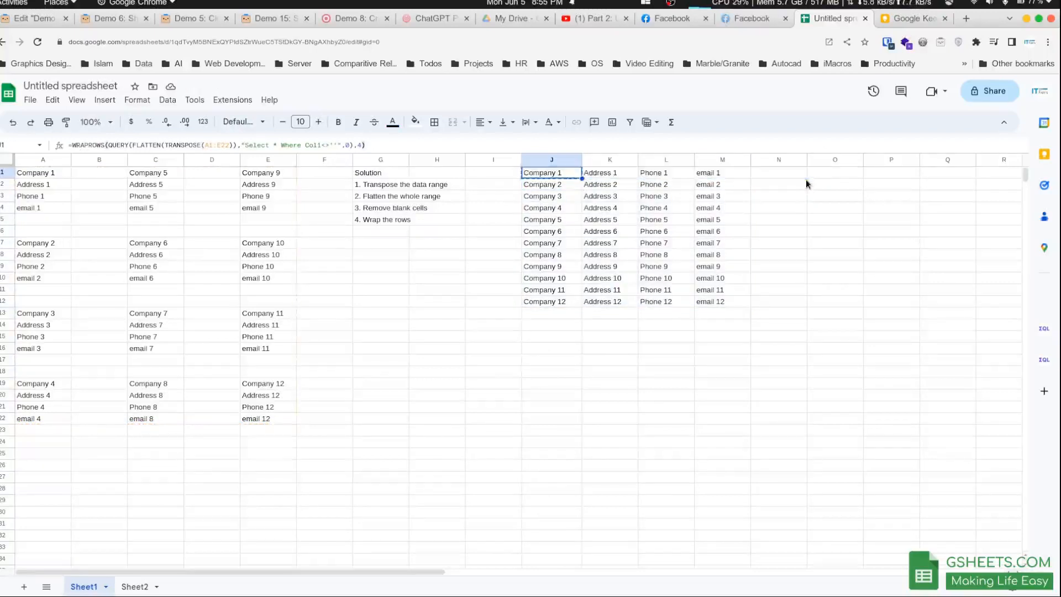
# Step: Enter =WRAPROWS(QUERY(FLATTEN(TRANSPOSE(Sheet1!A1:E22)),"Select * Where Col1<>''",0),4) in Sheet2 cell A2, below the Company Name header
pyautogui.click(137, 585)
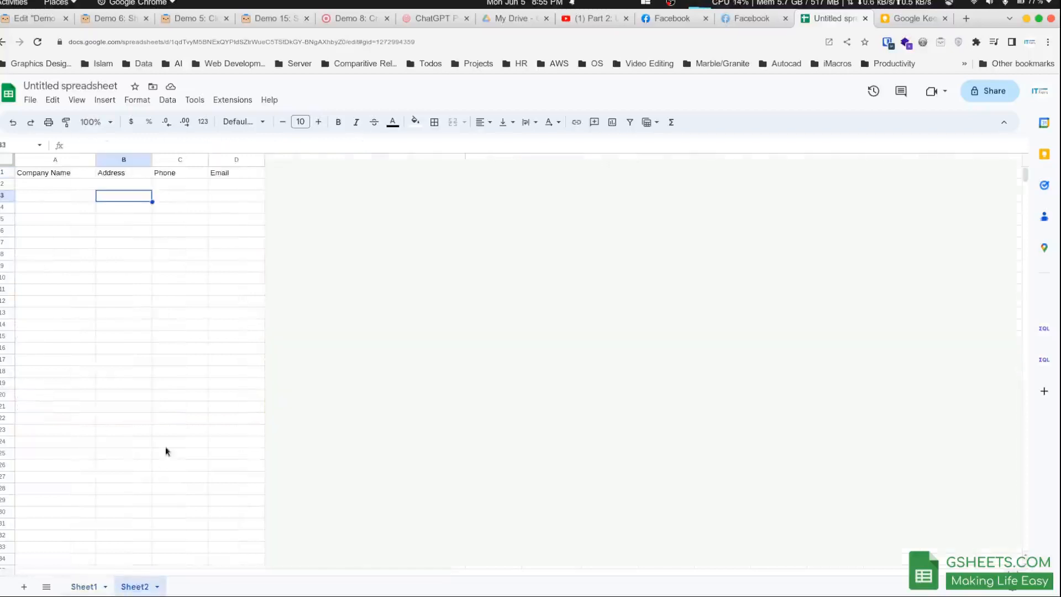
pyautogui.press('Left')
pyautogui.press('Up')
pyautogui.write('=WRAPROWS(QUERY(FLATTEN(TRANSPOSE(Sheet1!A1:E32)),"Select * Where Col1<>\'\'",0),4)')
pyautogui.press('Down')
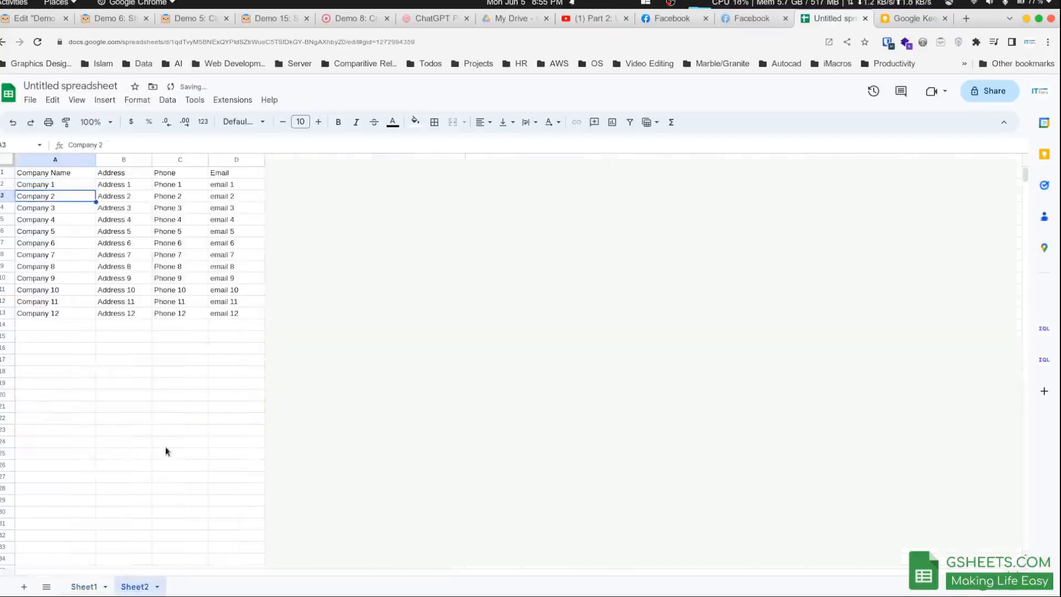